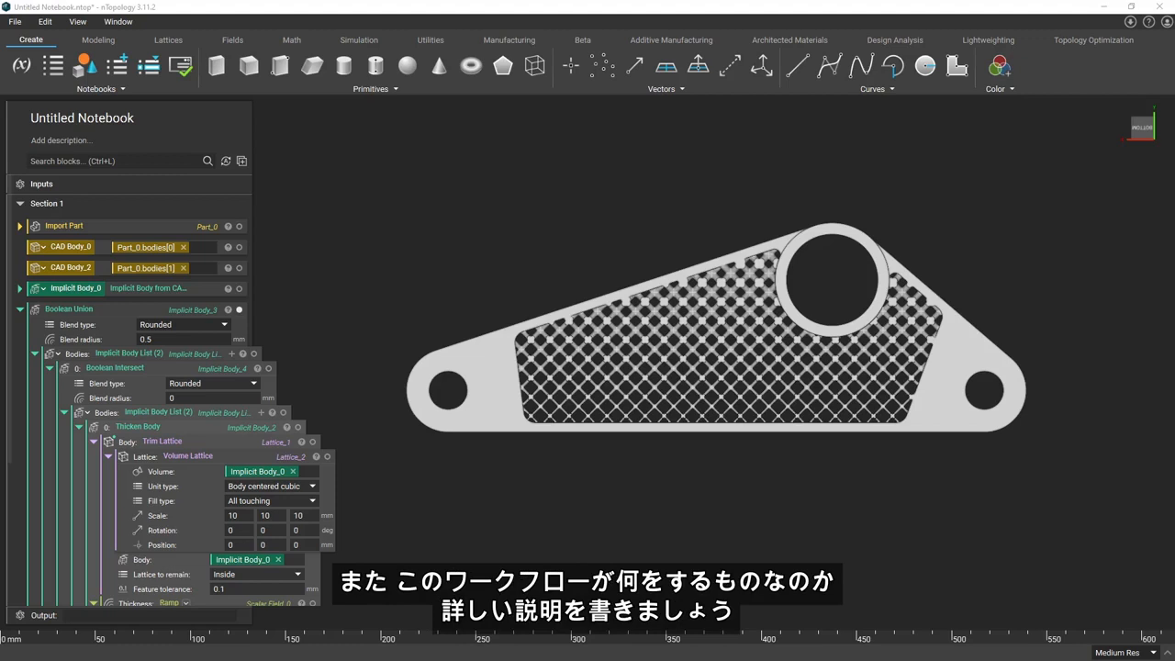
Rename the untitled notebook as "Bracket Latticing"
double_click(195, 119)
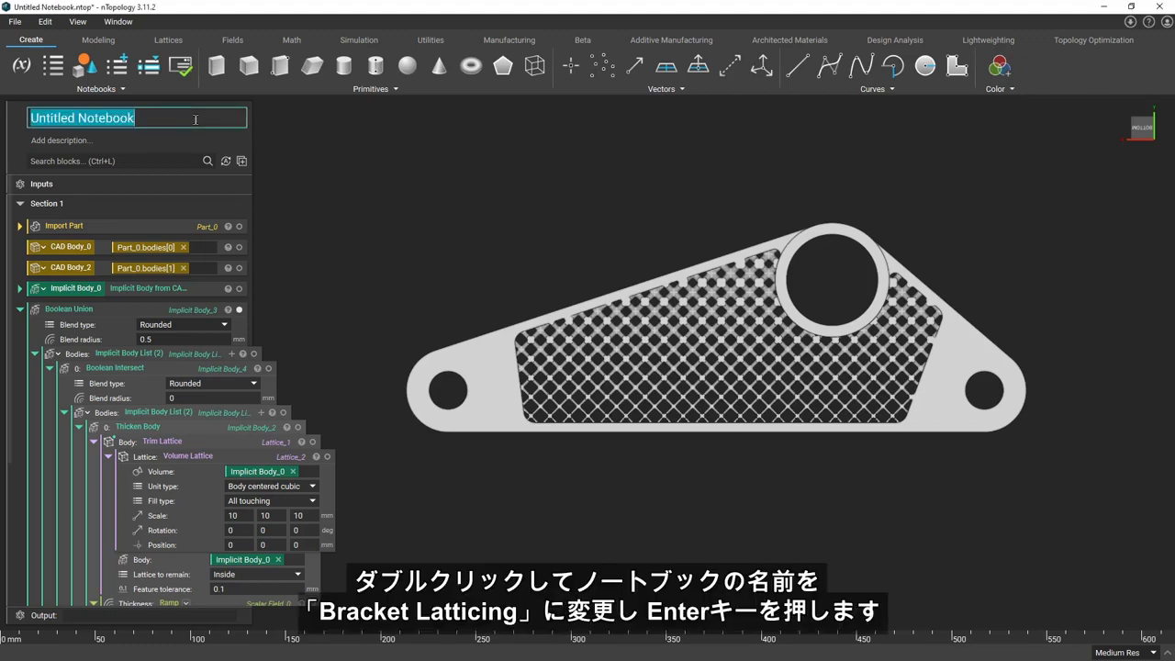
type("Bracket Latticing")
key("Return")
Add a notebook description stating the workflow creates a periodic lattice in the bracket's inner part, varies beam thickness linearly, and merges it with the outer body
double_click(190, 139)
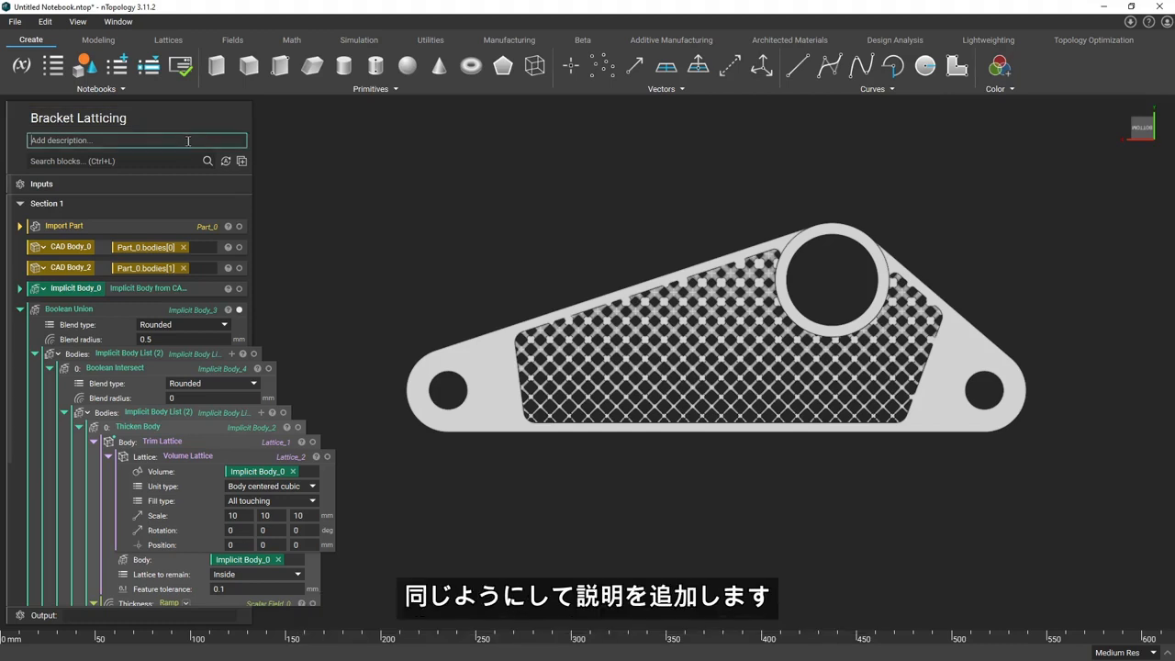
type("This workflow creates a periodic lattice structure on the inner part of a bracke")
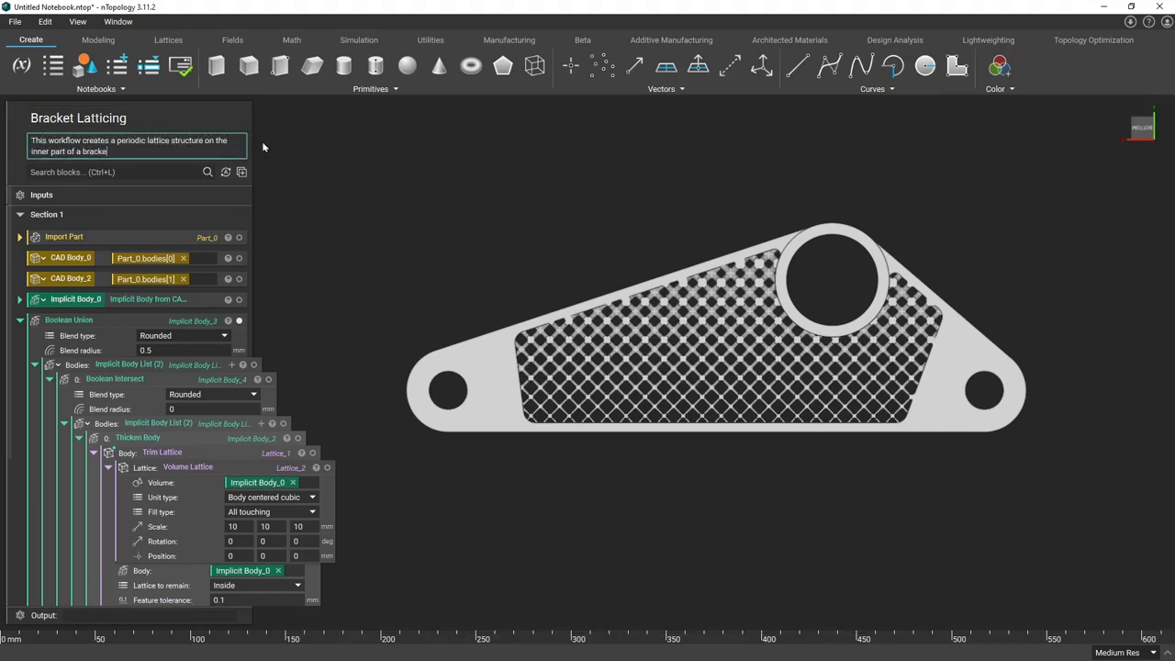
type("t, vary the lattice beam thickness linearly, and merges the lattice structure to ")
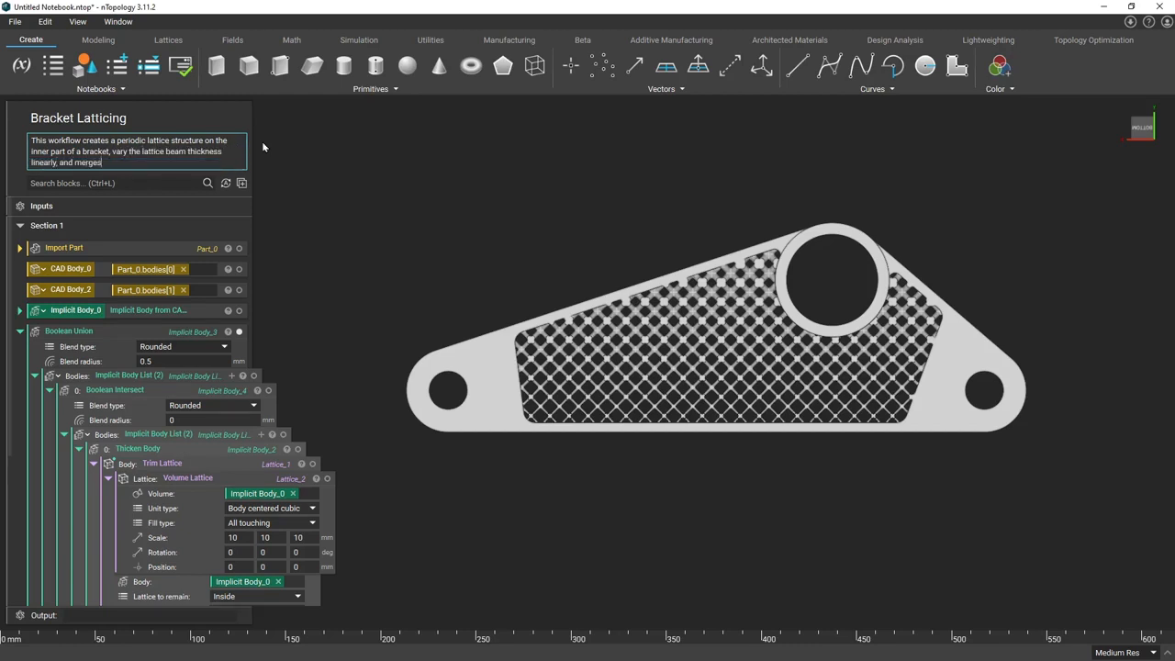
type("the outer body to crea")
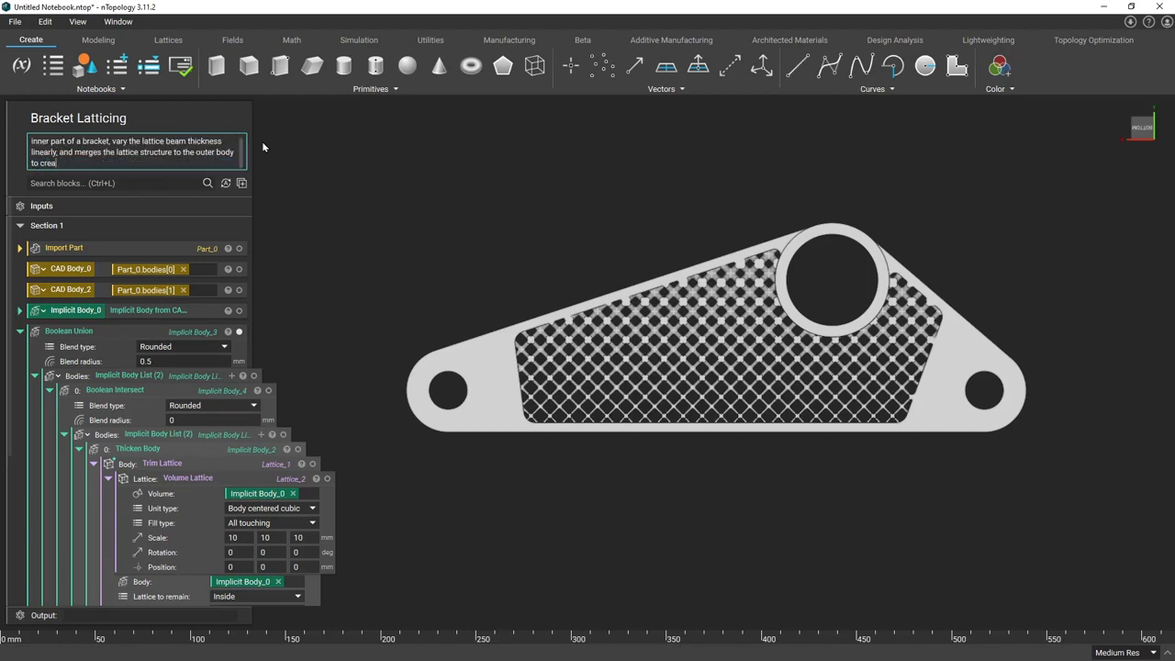
type("te a final lightweighted part.")
left_click(263, 147)
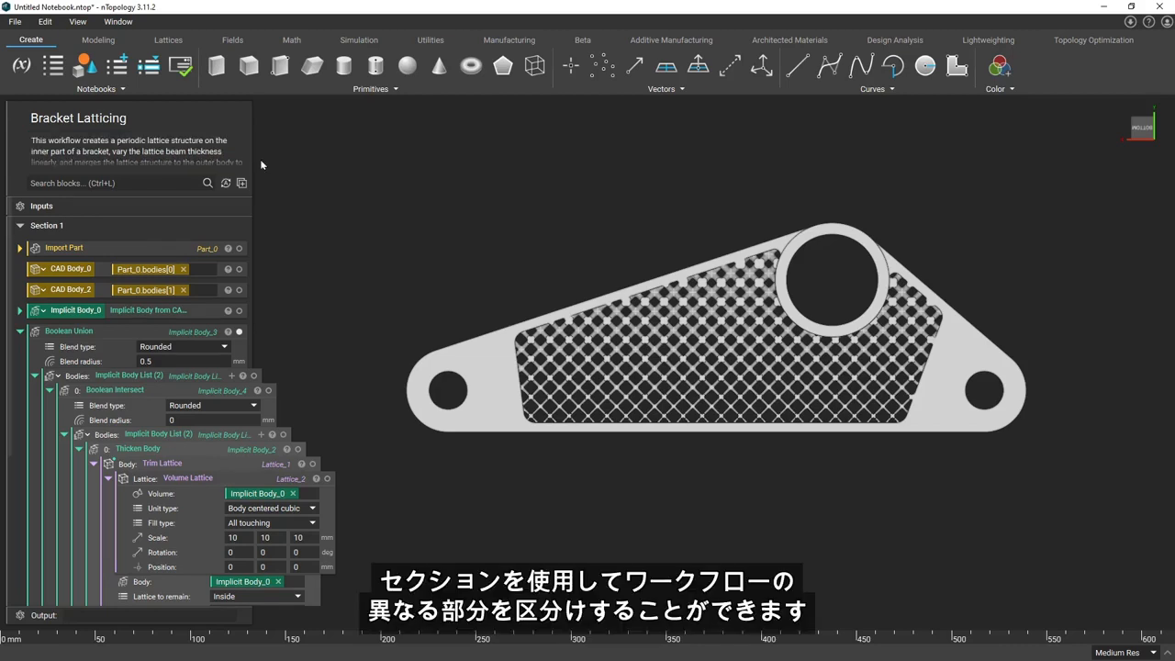
Rename the notebook's first section, Section 1, as "Bracket Geometry"
double_click(194, 225)
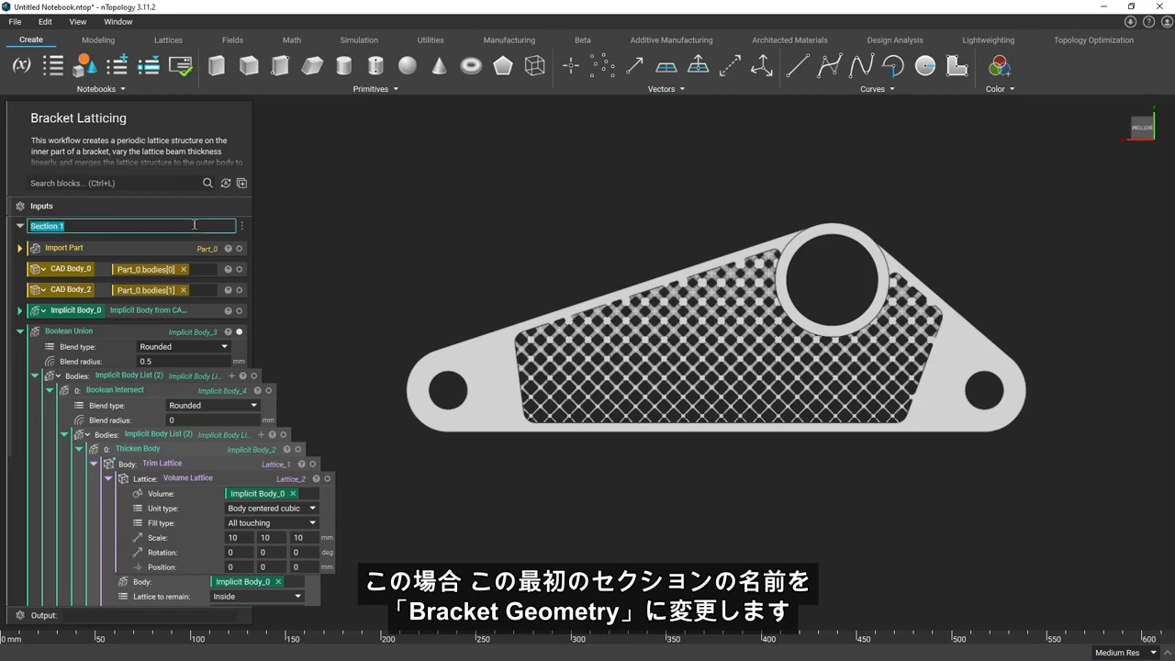
type("Bracket Geometry")
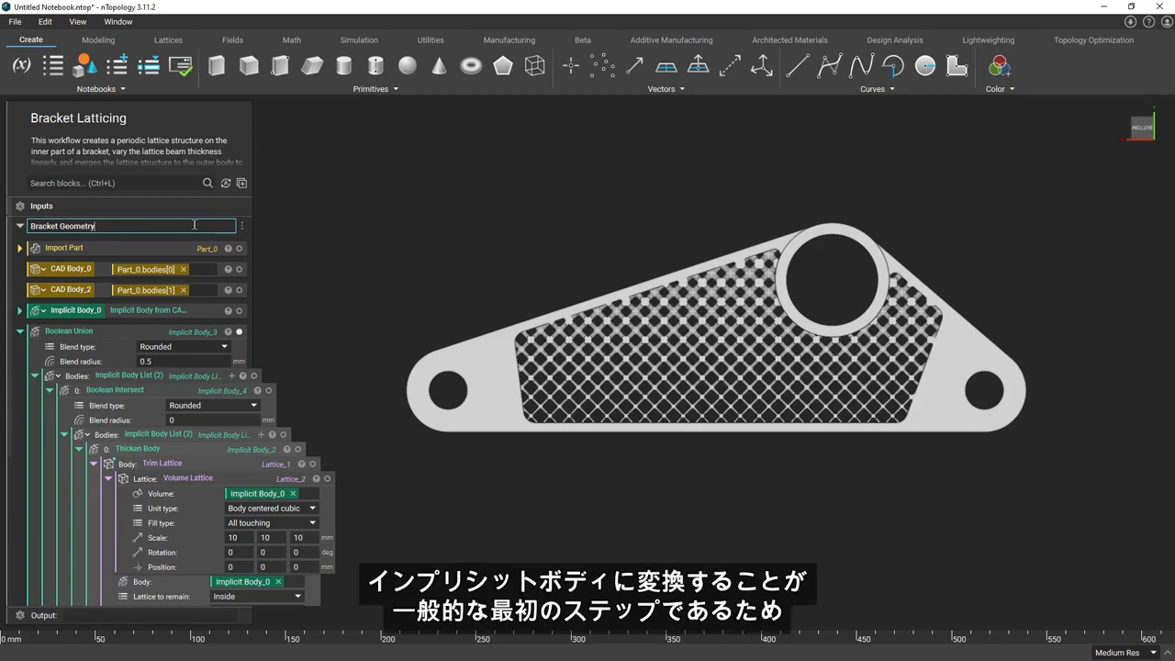
key("Return")
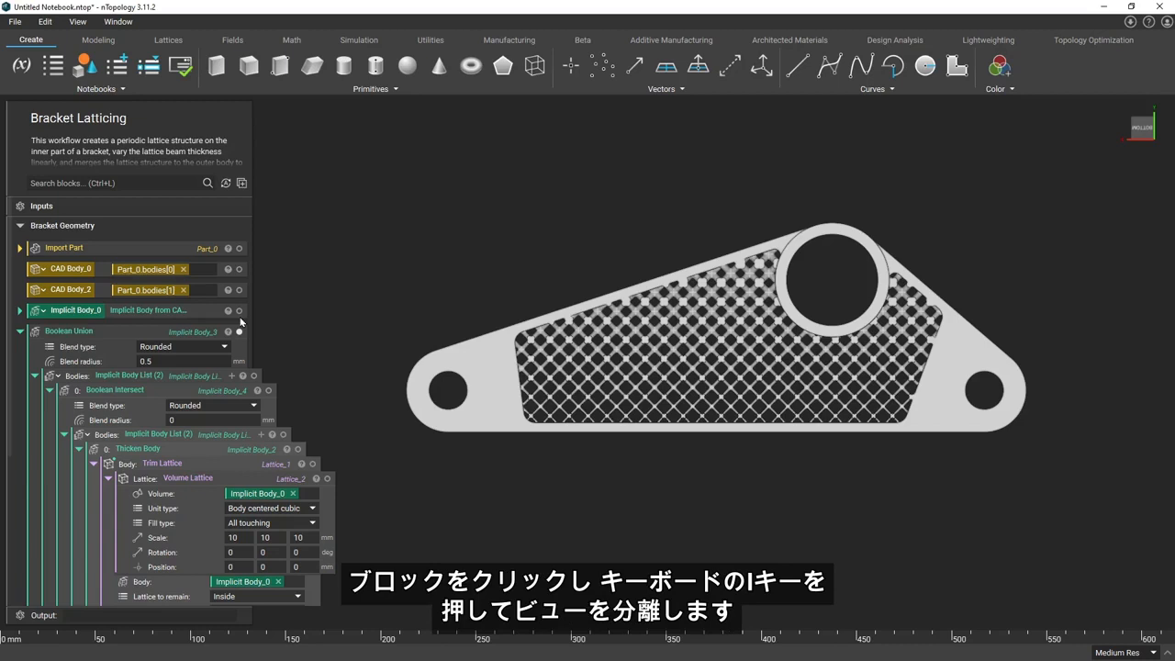
Isolate the Implicit Body_0 variable to identify its geometry and rename it as "Inner Body"
left_click(209, 317)
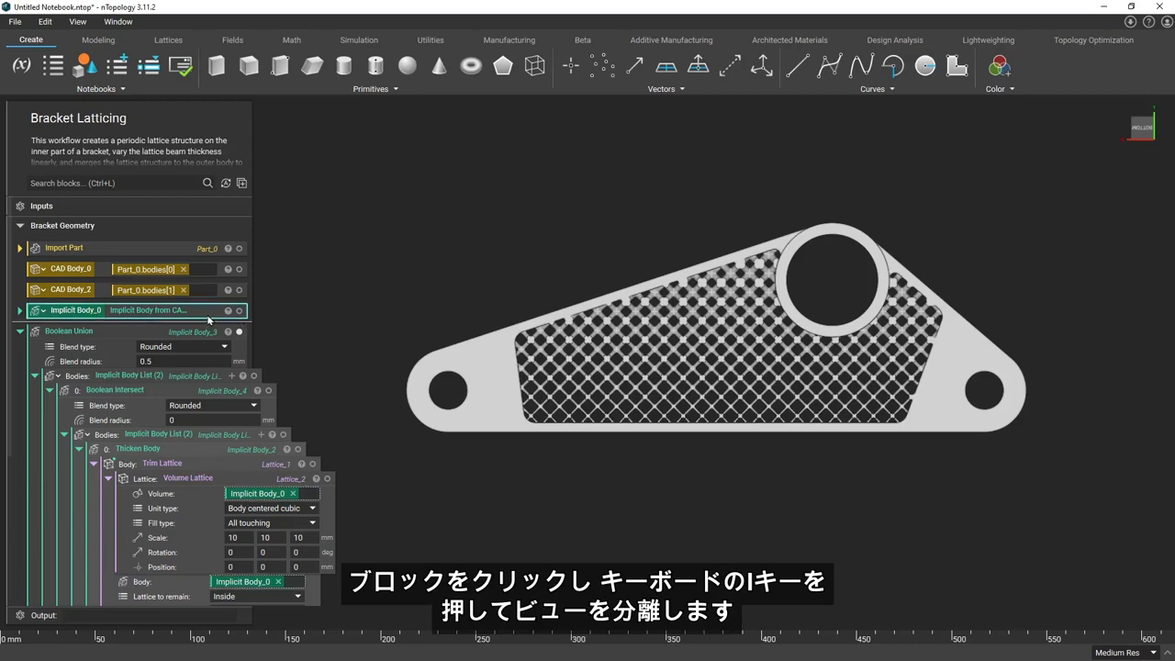
key("i")
right_click_drag(708, 373, 731, 415)
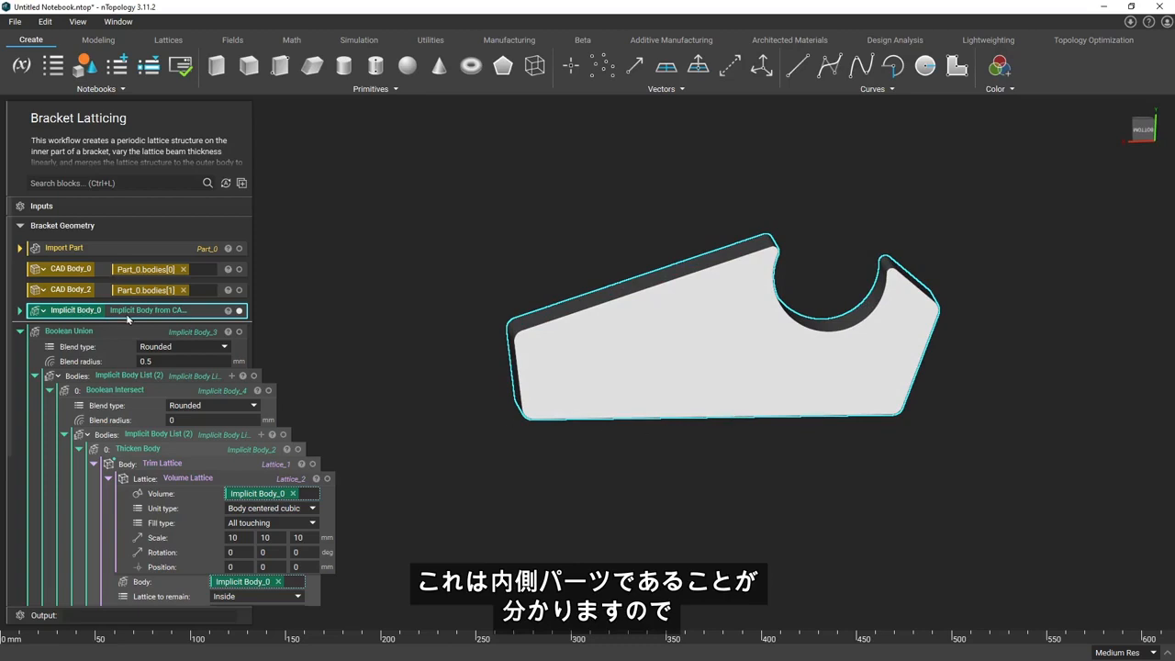
double_click(80, 312)
type("Inner Body")
key("Return")
Rename the CAD Body_0 variable as "CAD Inner" and the CAD Body_2 variable as "CAD Outer"
left_click(87, 269)
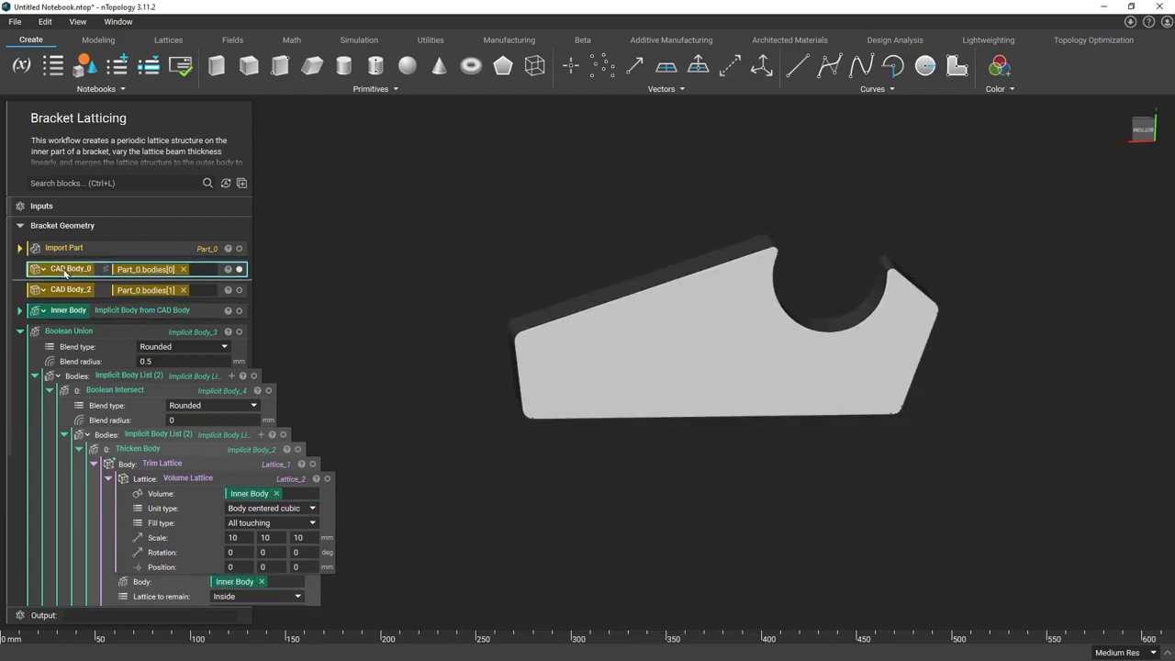
double_click(64, 269)
type("CAD Inner")
left_click(81, 289)
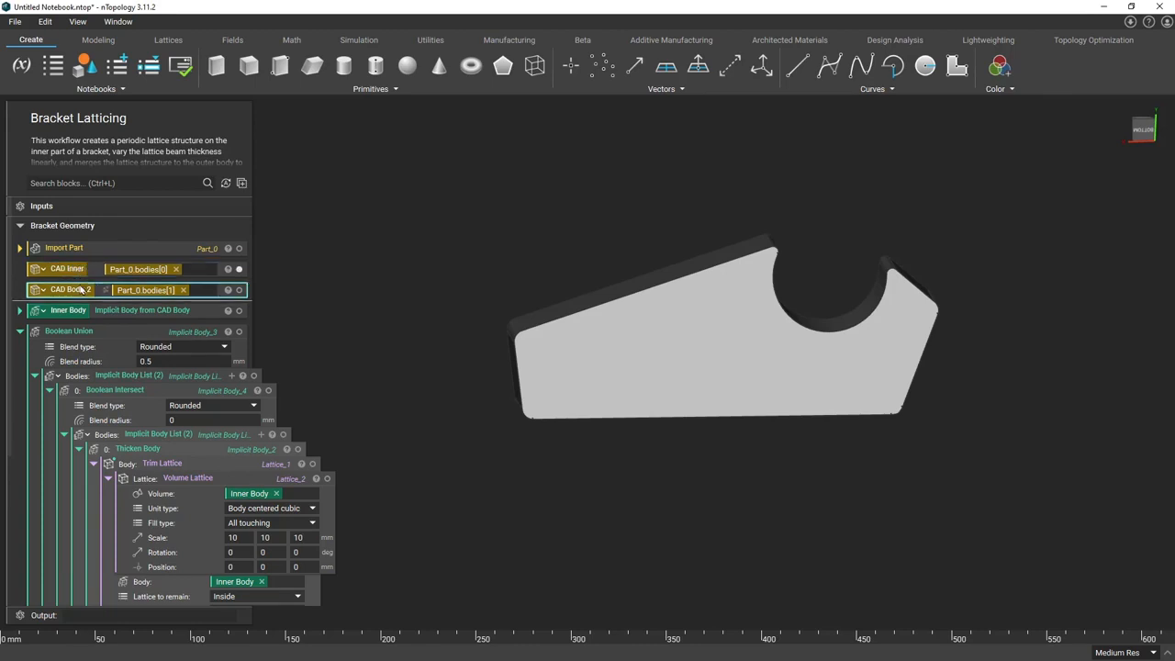
double_click(81, 290)
type("CAD Outer")
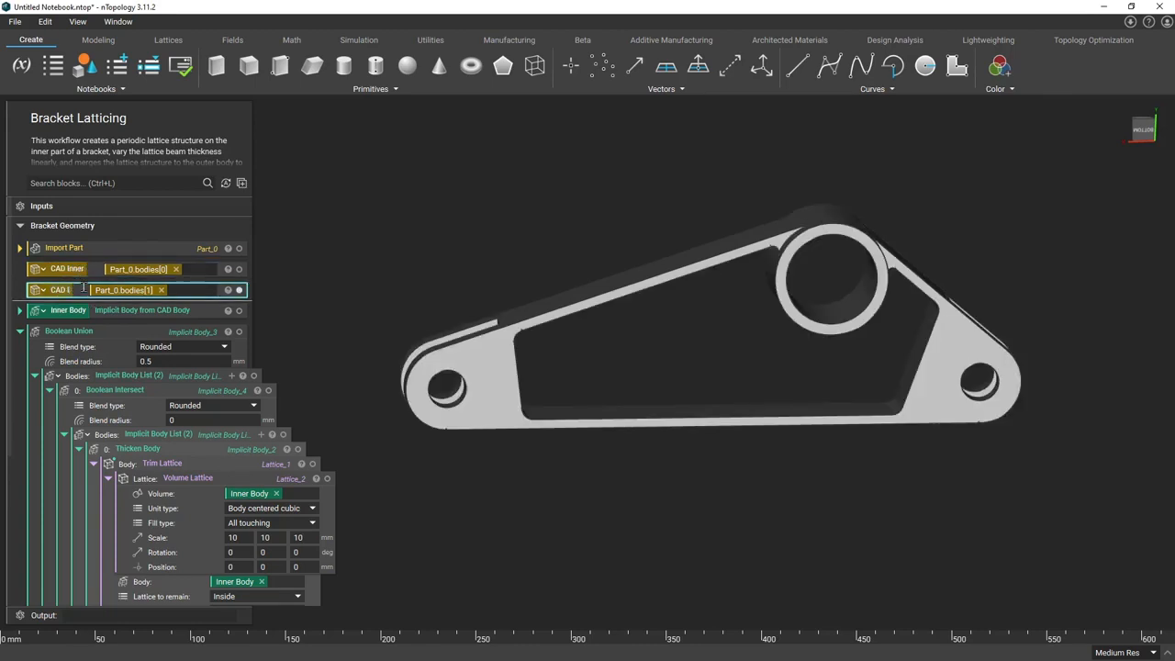
key("Return")
Make the Implicit Body from CAD Body block nested in the Boolean Union a variable named "Outer Body"
scroll(222, 337, "down", 1)
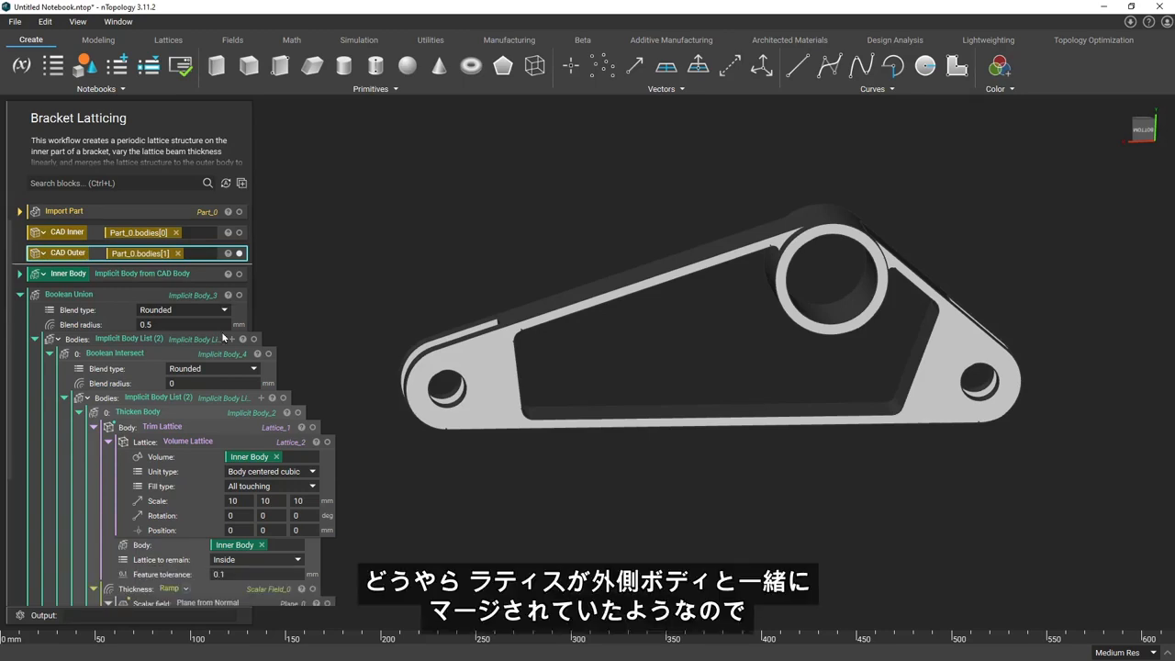
scroll(218, 321, "down", 1)
scroll(218, 317, "down", 1)
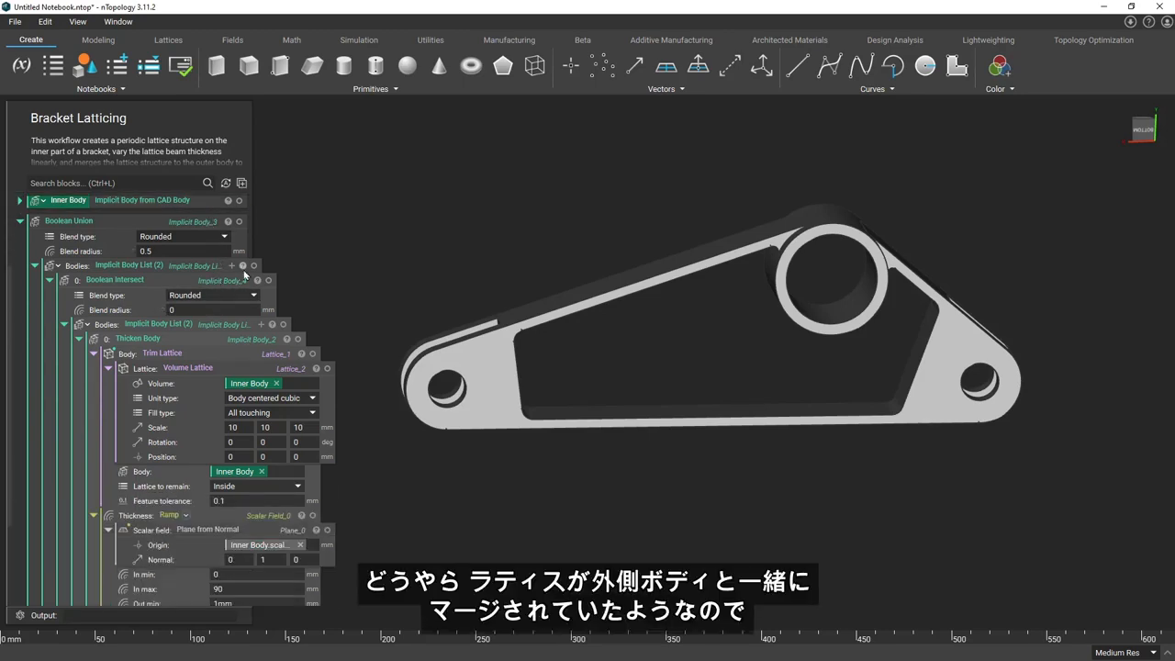
scroll(221, 277, "down", 1)
scroll(220, 278, "up", 1)
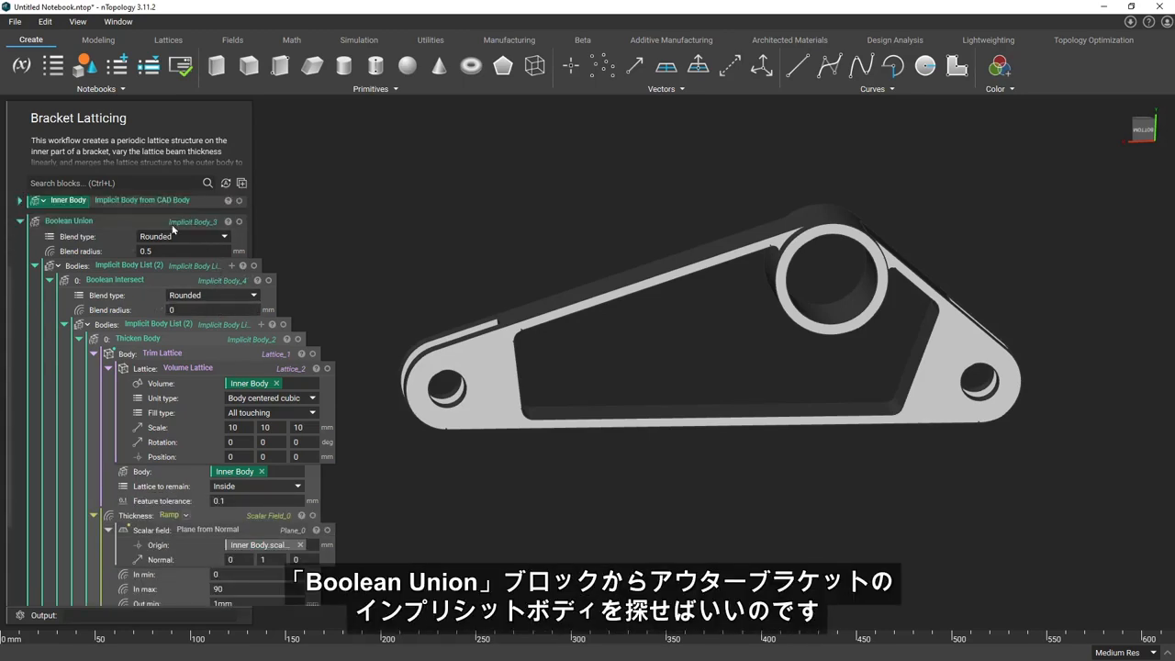
scroll(208, 259, "down", 4)
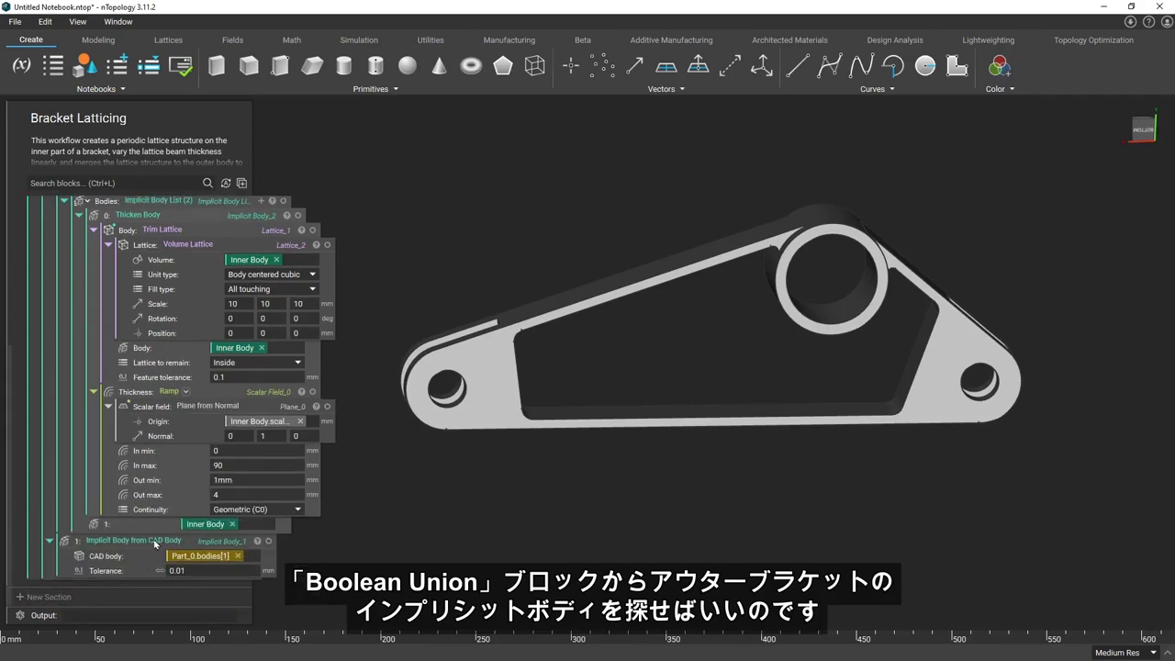
left_click(184, 547)
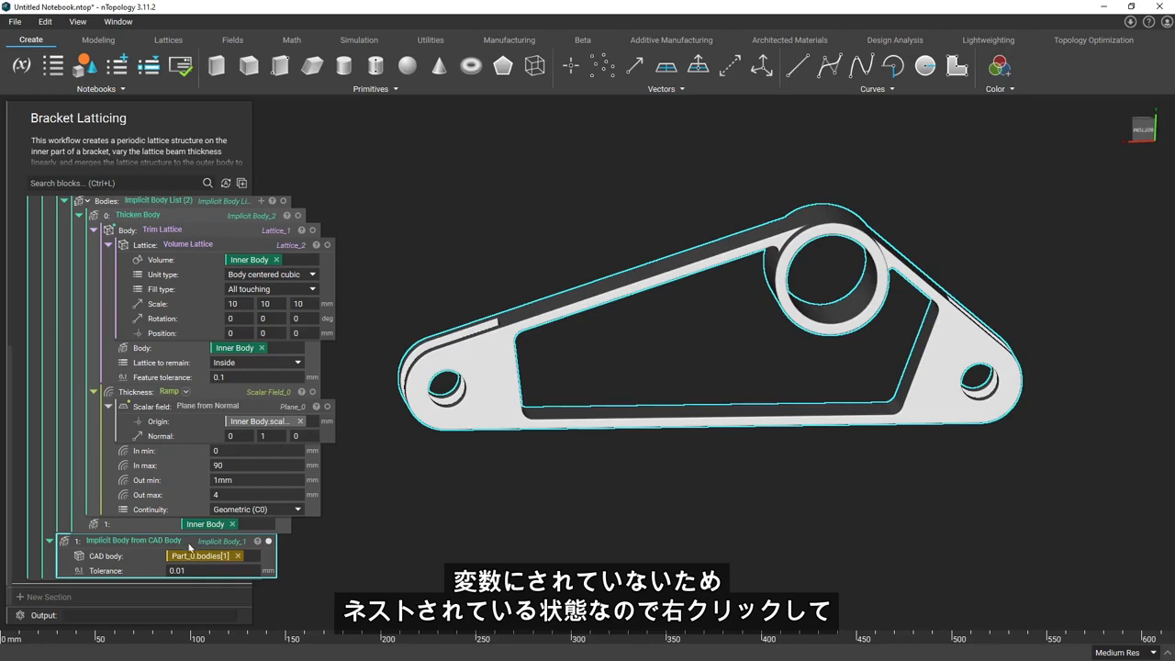
right_click(189, 543)
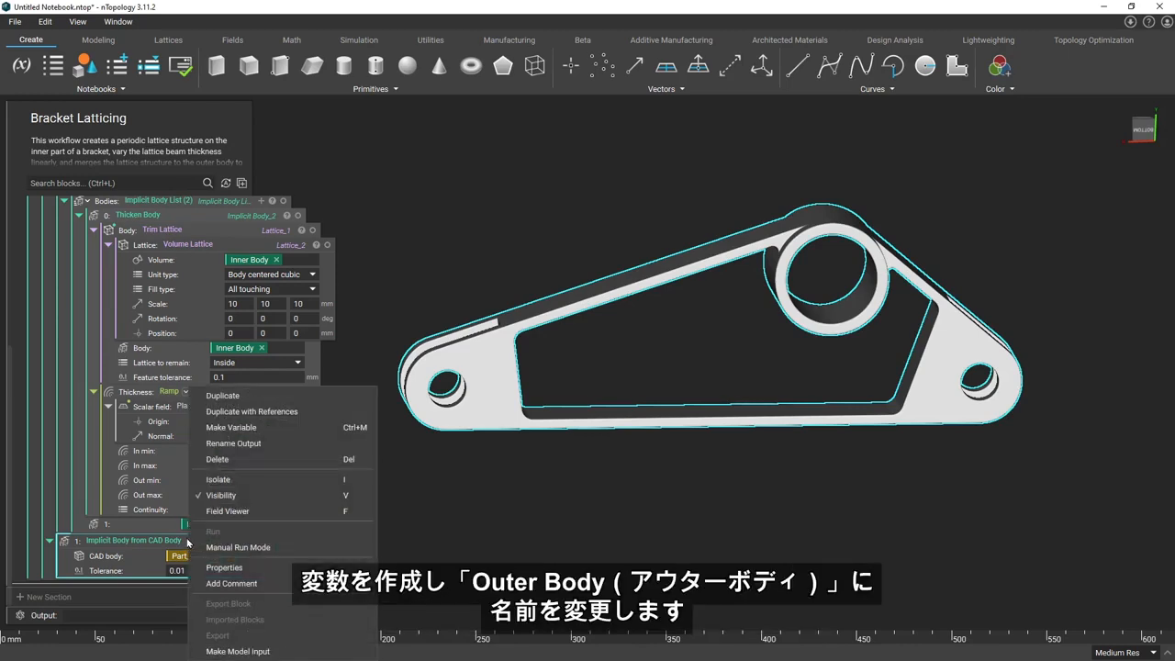
left_click(268, 428)
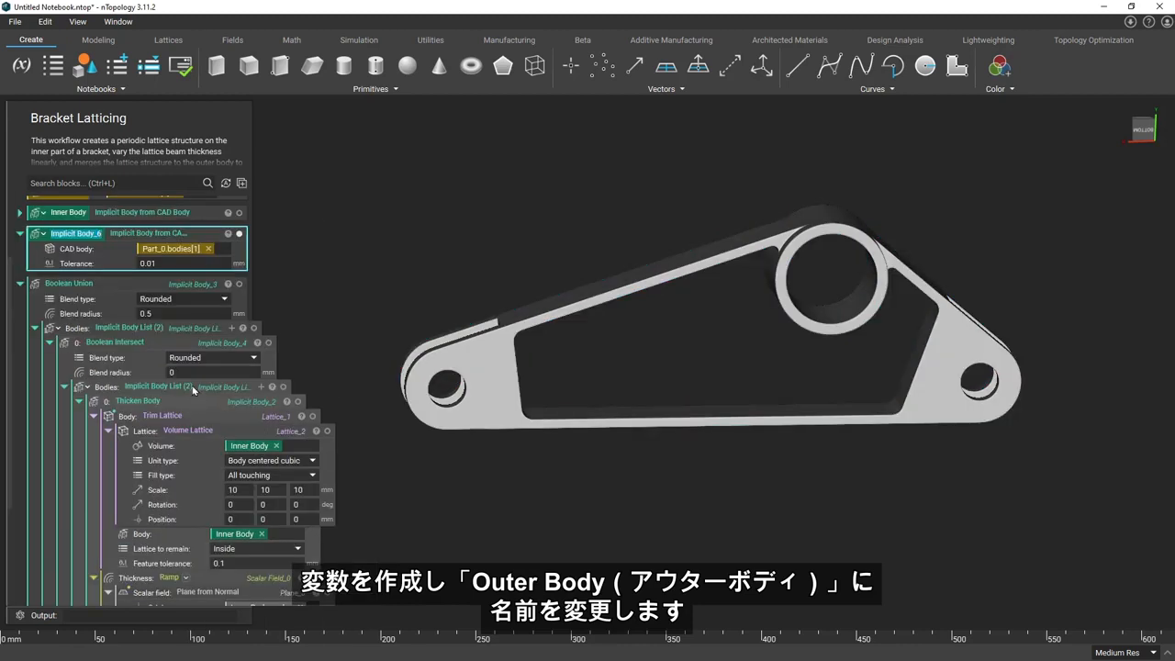
type("Outer Body")
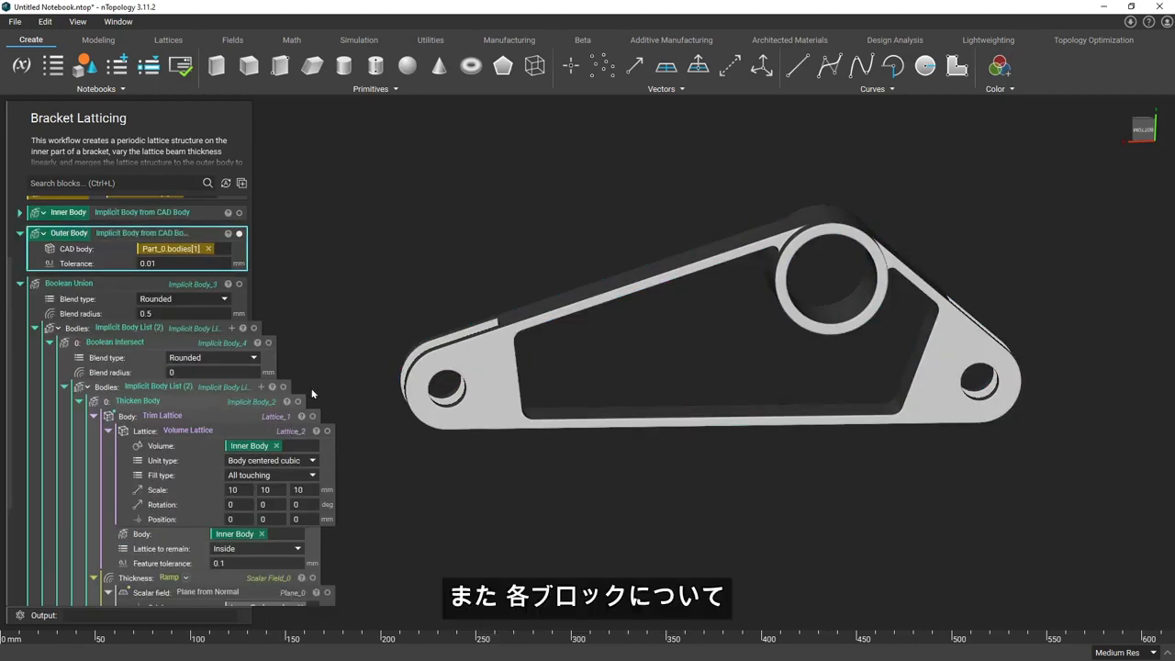
Add the comment "Convert the inner part of the bracket that we will lattice to an implicit body" above the Inner Body block
scroll(248, 326, "up", 3)
left_click(19, 301)
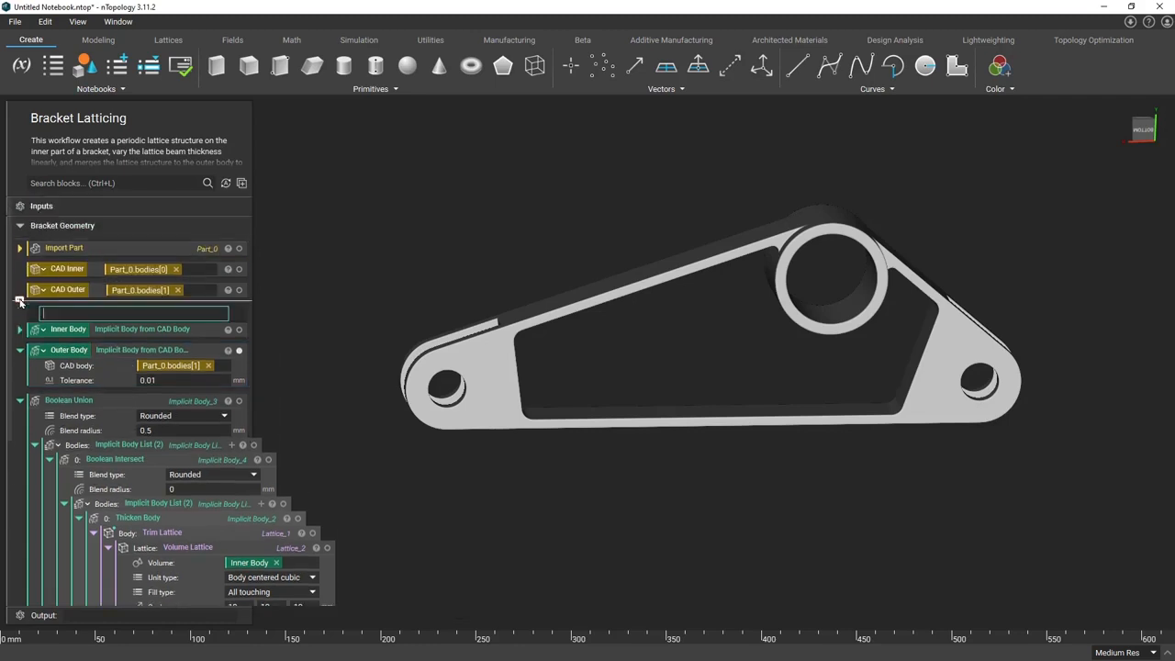
type("Convert the")
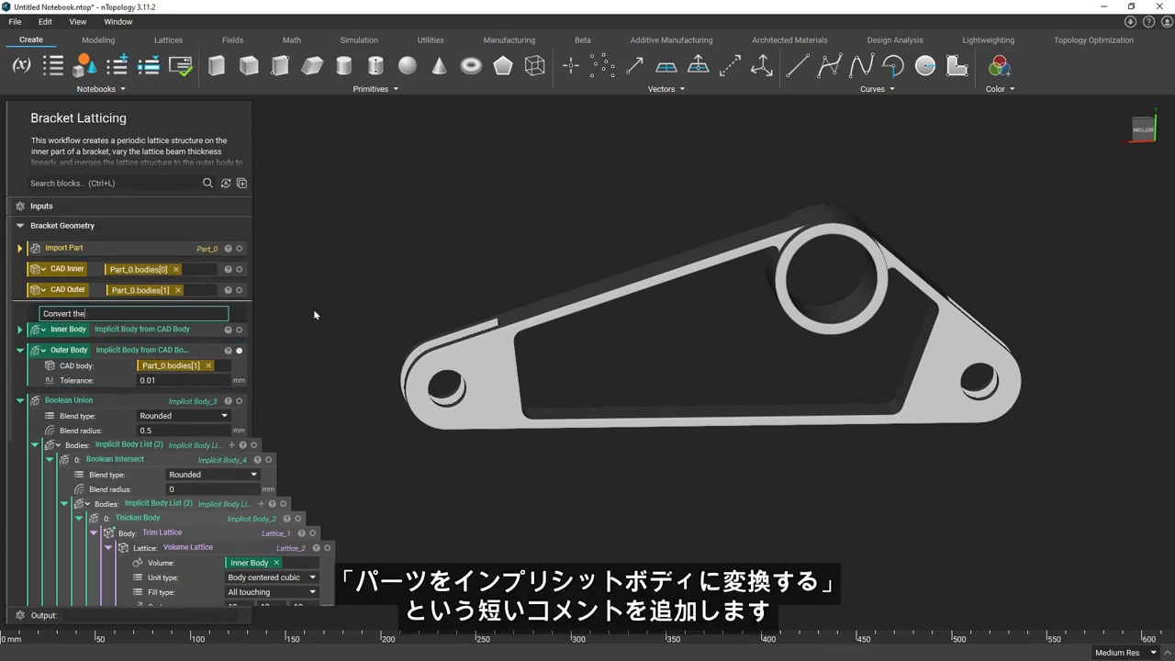
type(" inner part of the bracket that we will")
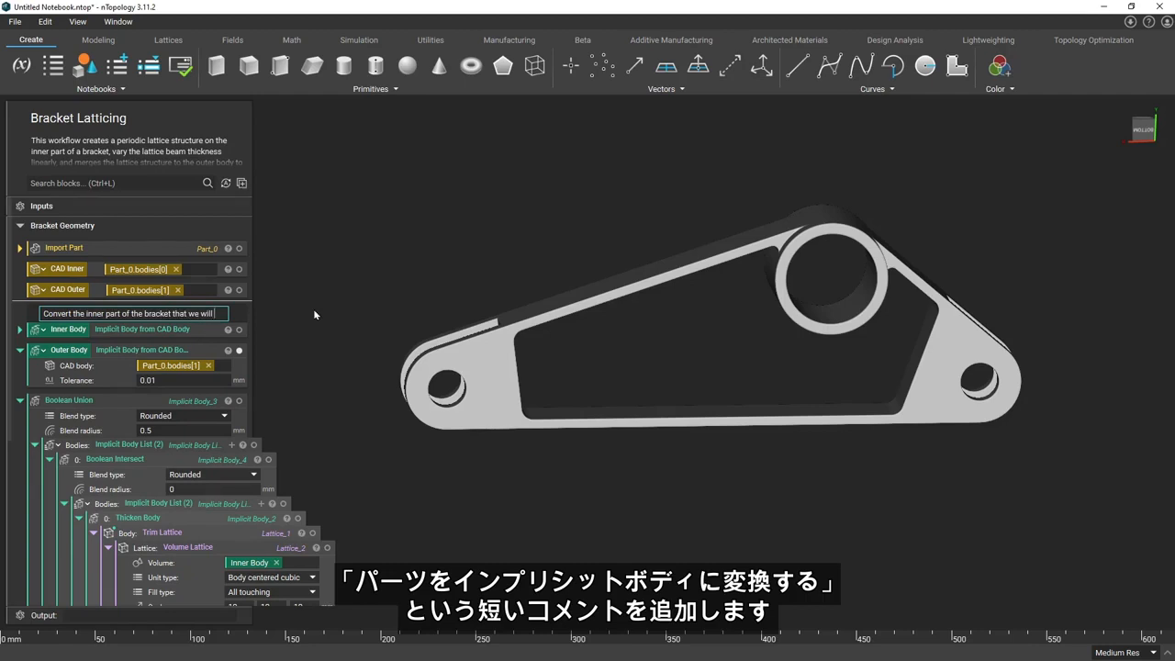
type(" lattice to an implicit body")
key("Return")
Add the comment "Convert the outer part of the bracket to an implicit body" above the Outer Body block
left_click(22, 352)
type("C")
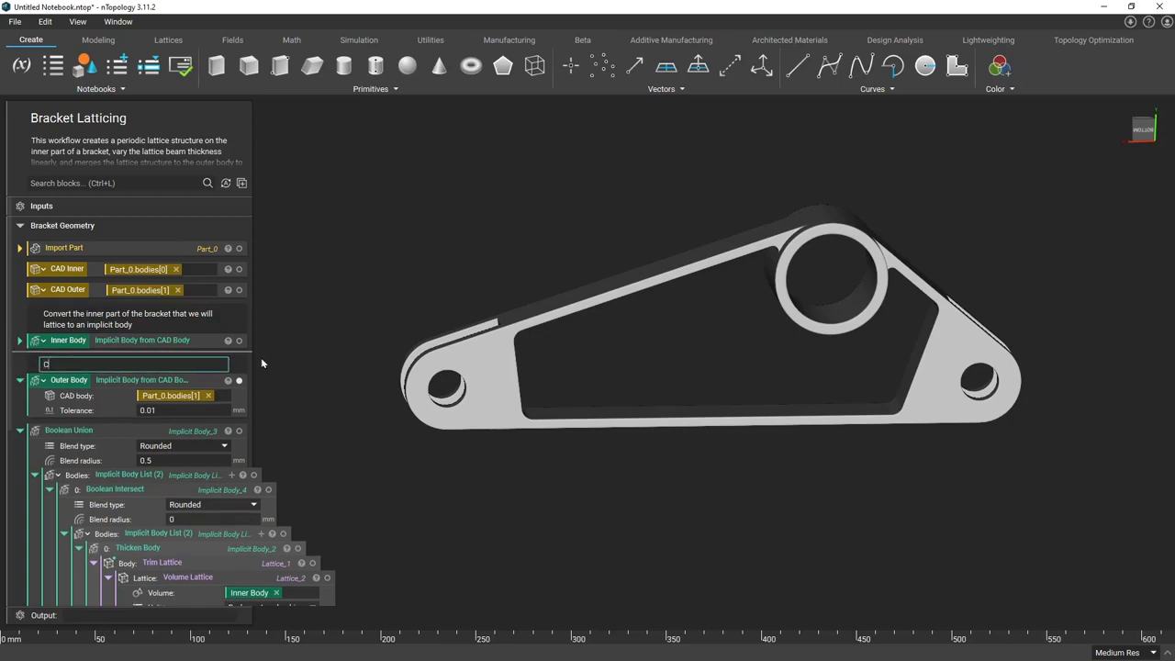
type("onvert the outer part of the bracket to an implicit body")
key("Return")
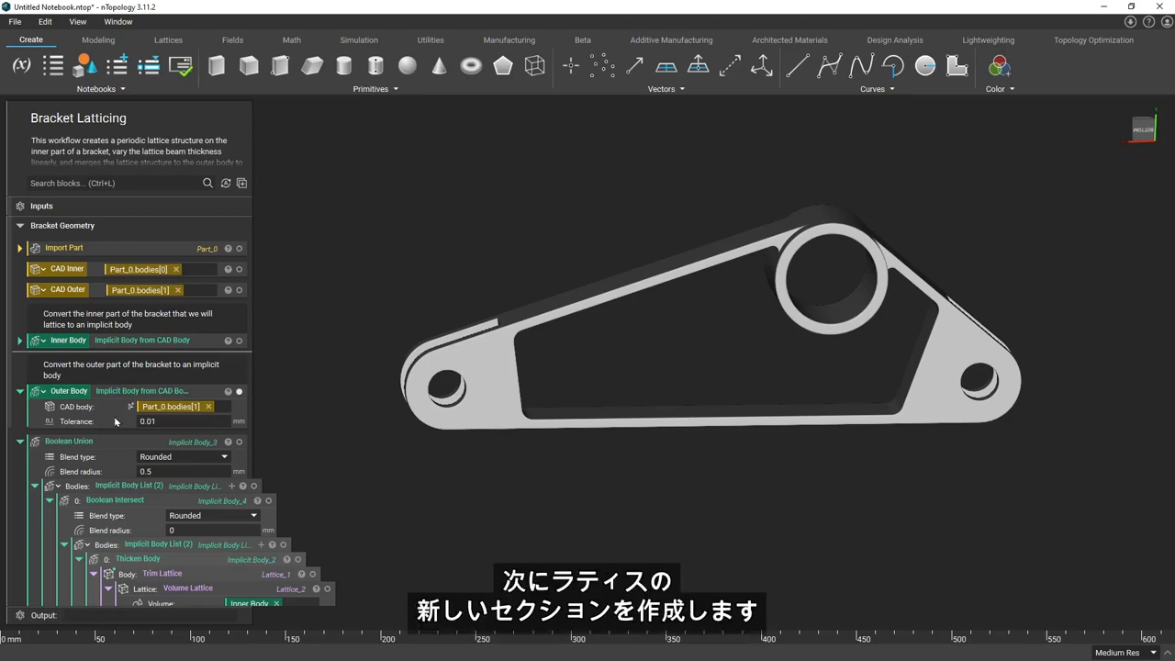
Add a new section named "Lattice" between the Outer Body block and the Boolean Union block
scroll(114, 416, "down", 2)
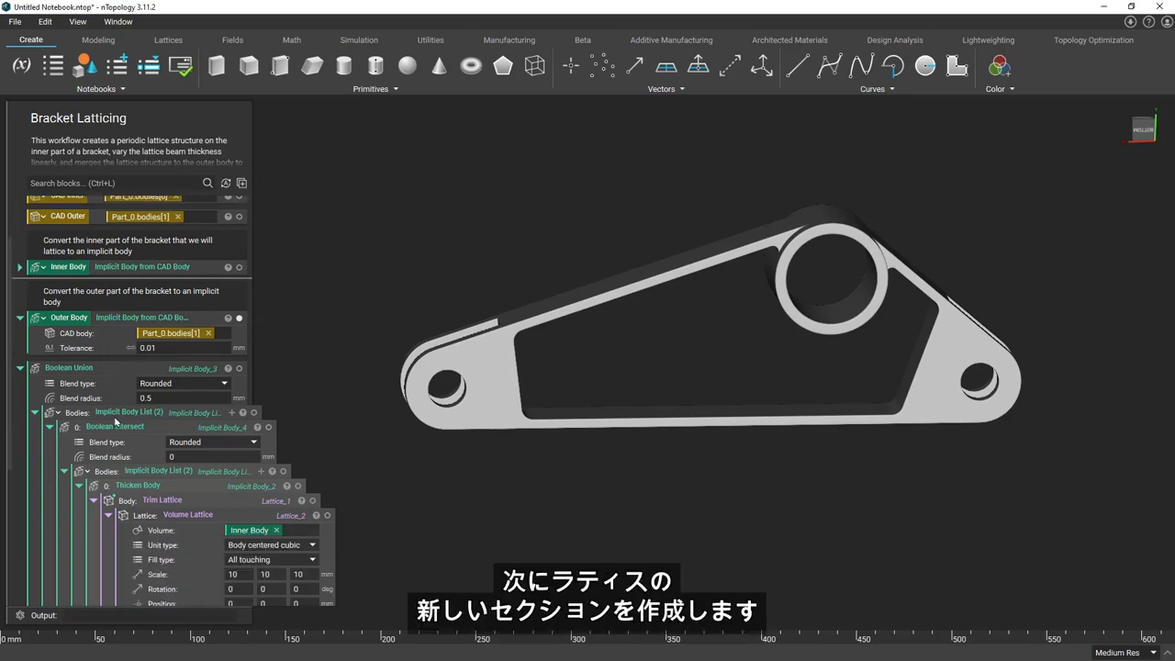
right_click(173, 361)
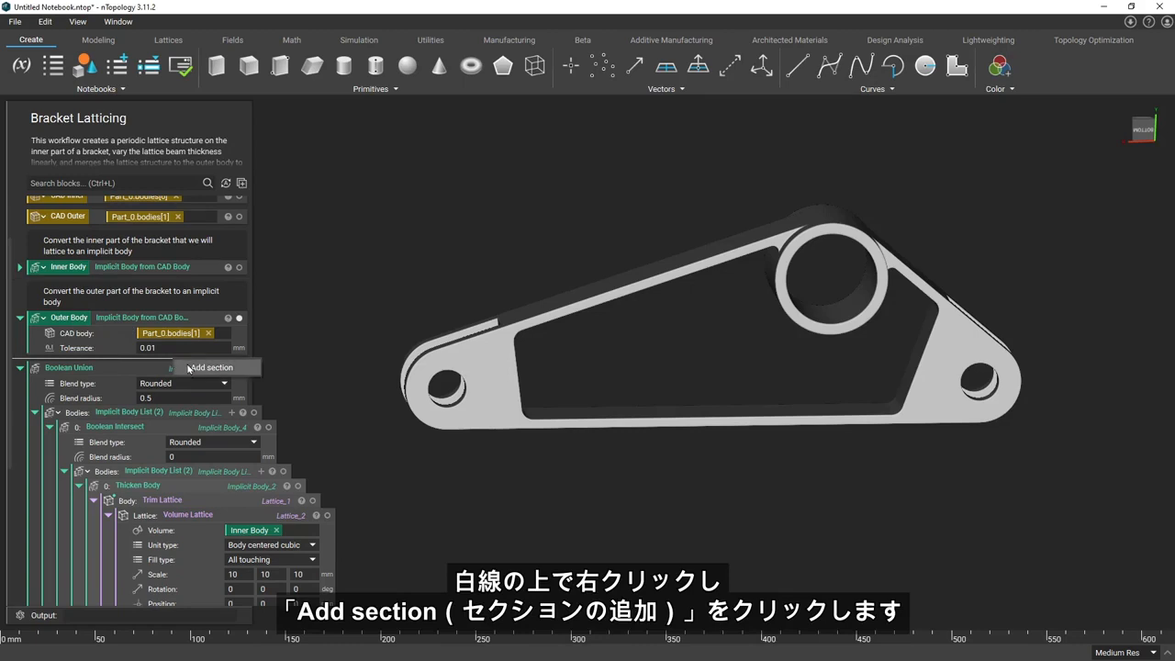
left_click(189, 368)
type("Lattice")
key("Return")
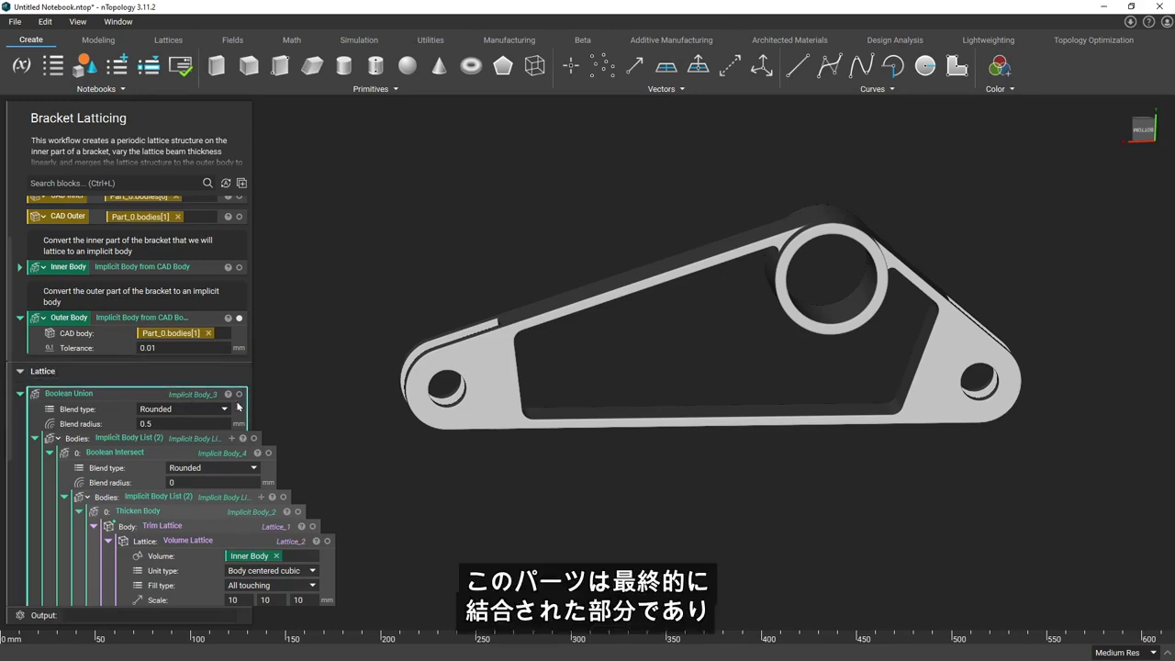
Show the Boolean Union body in the viewport and review its nested lattice, thickness and body blocks
scroll(240, 407, "down", 1)
scroll(241, 407, "down", 3)
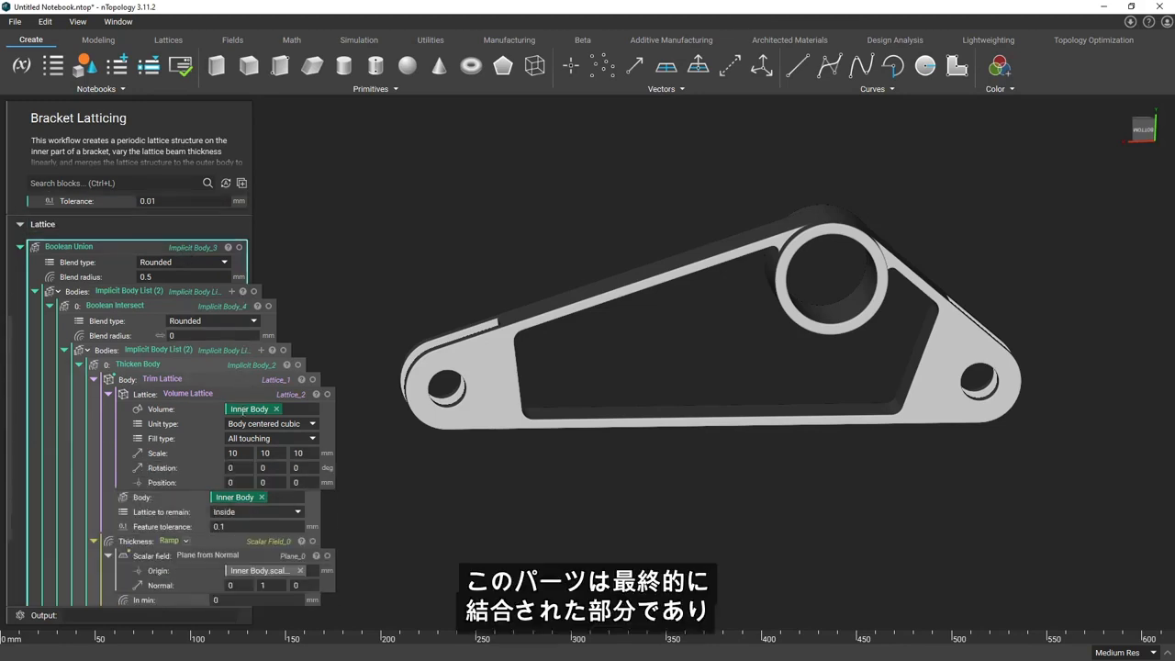
left_click(239, 248)
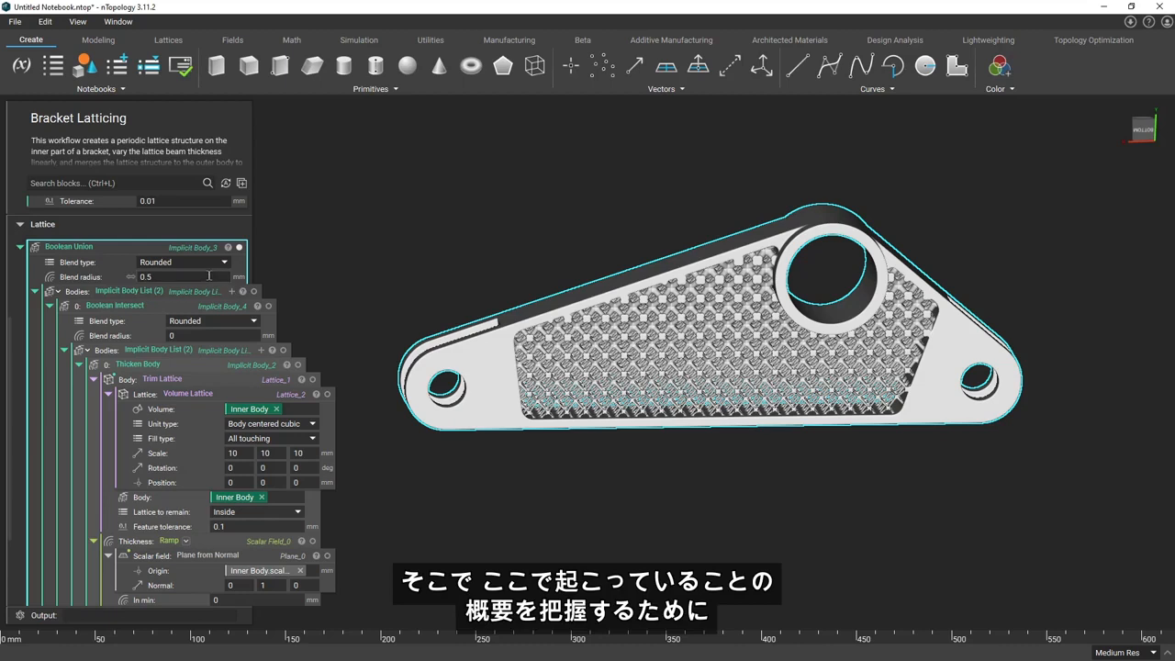
scroll(209, 276, "down", 2)
scroll(206, 282, "down", 1)
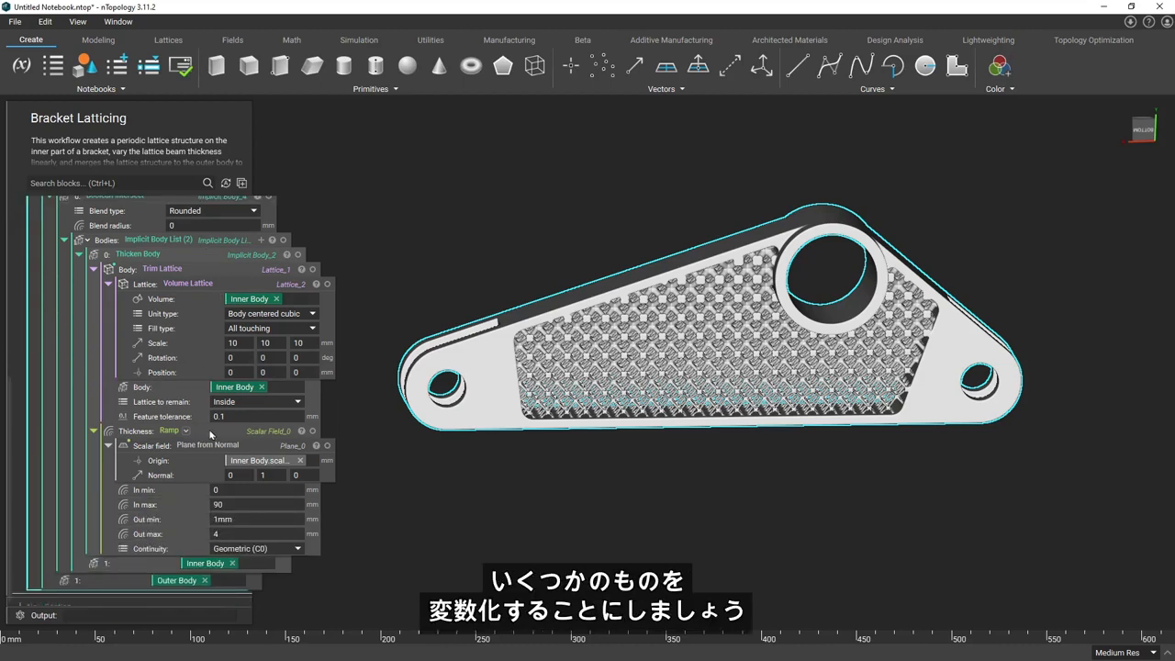
scroll(300, 441, "up", 3)
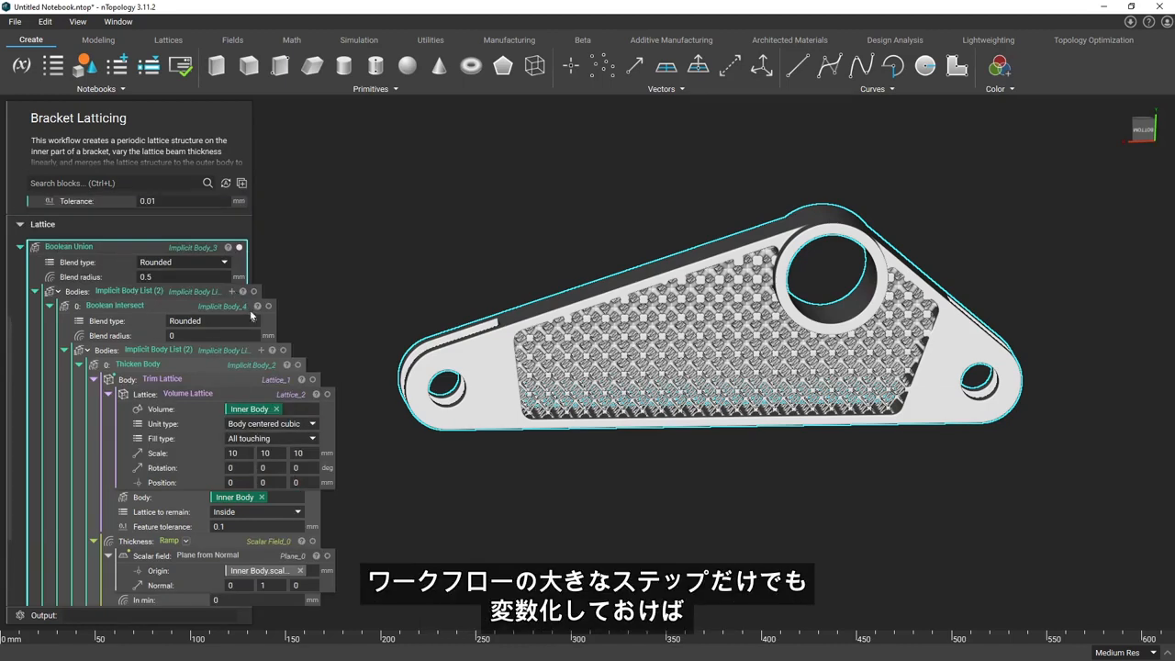
scroll(285, 360, "down", 3)
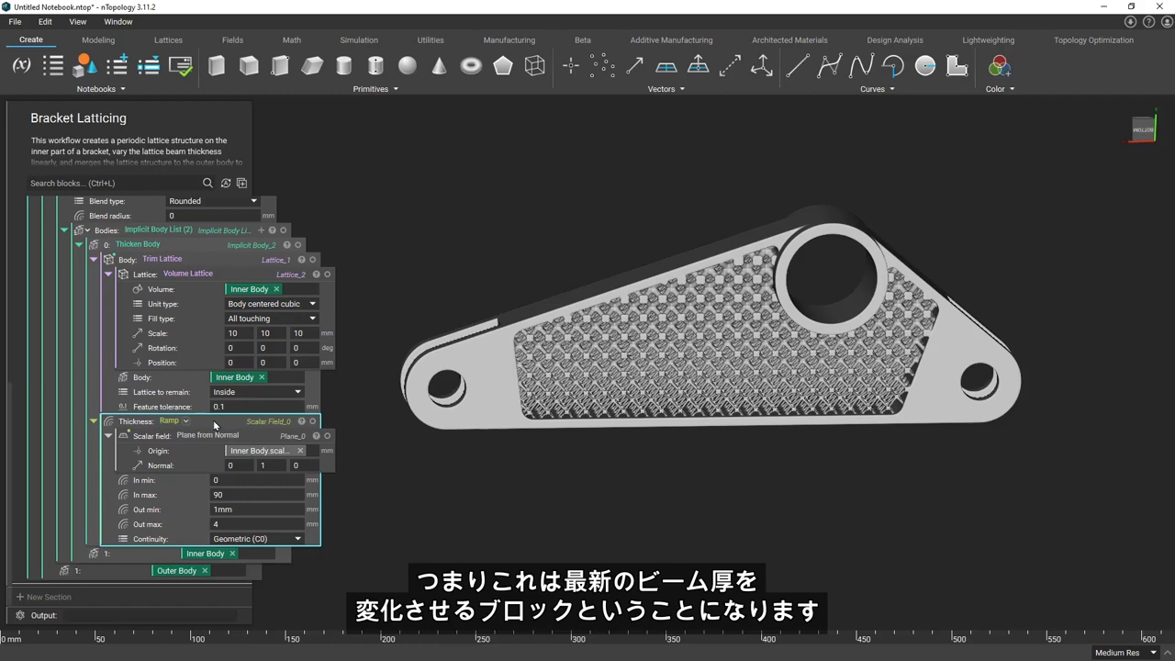
Turn the Ramp block in the Thickness input into a variable named "Ramp"
right_click(214, 424)
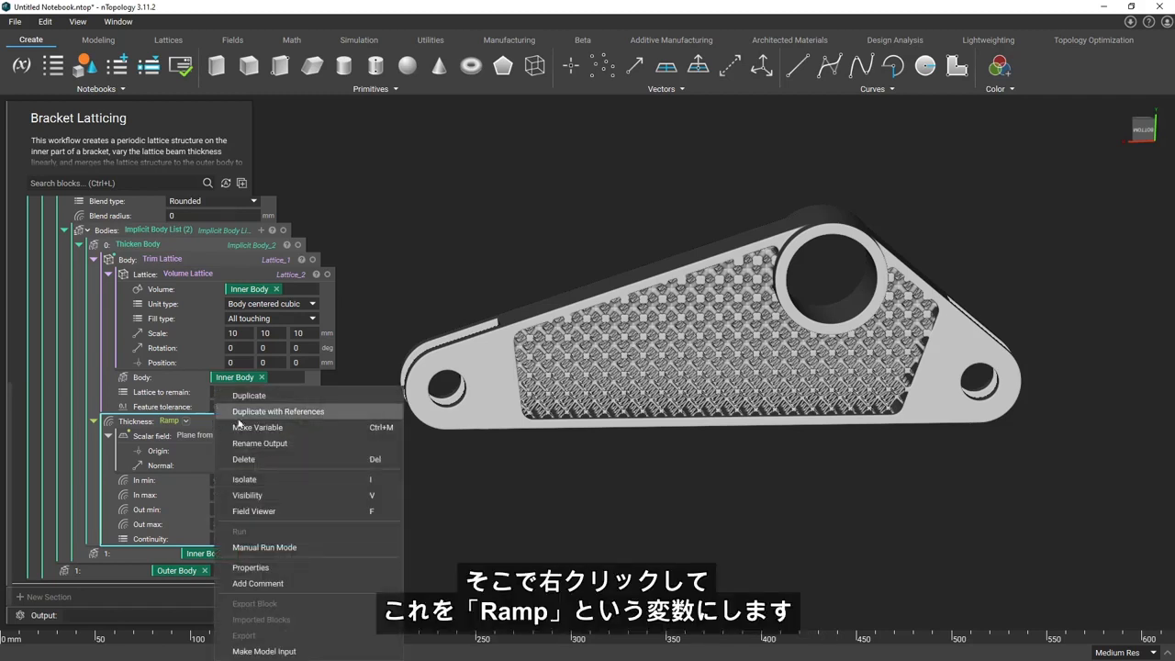
left_click(245, 428)
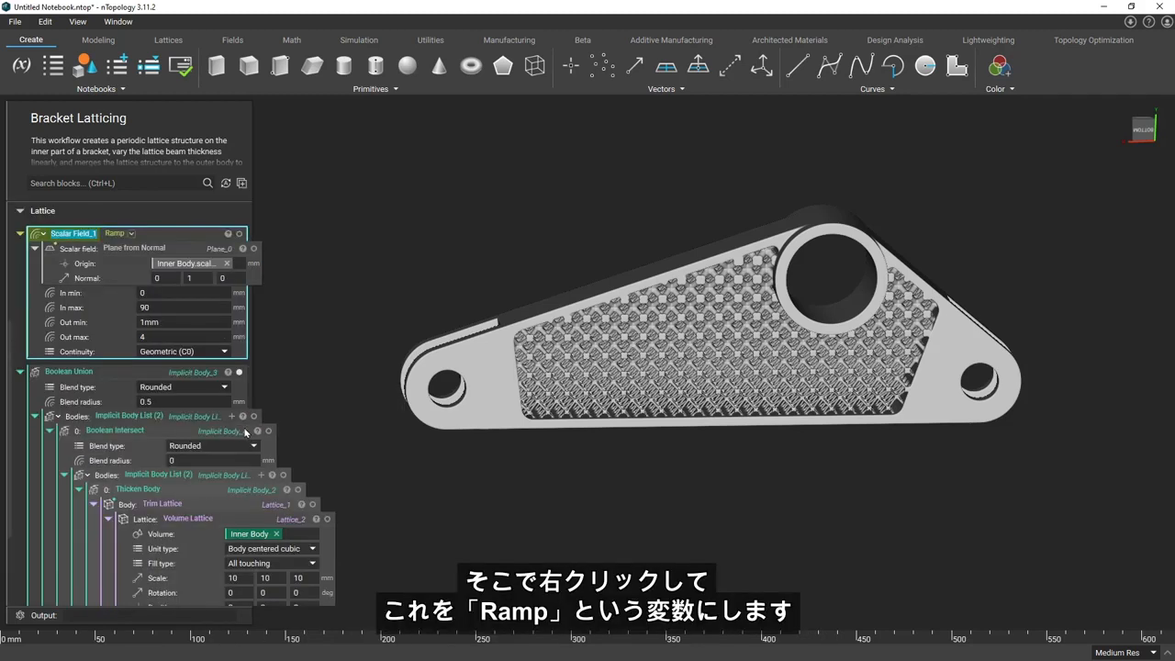
type("Ramp")
key("Return")
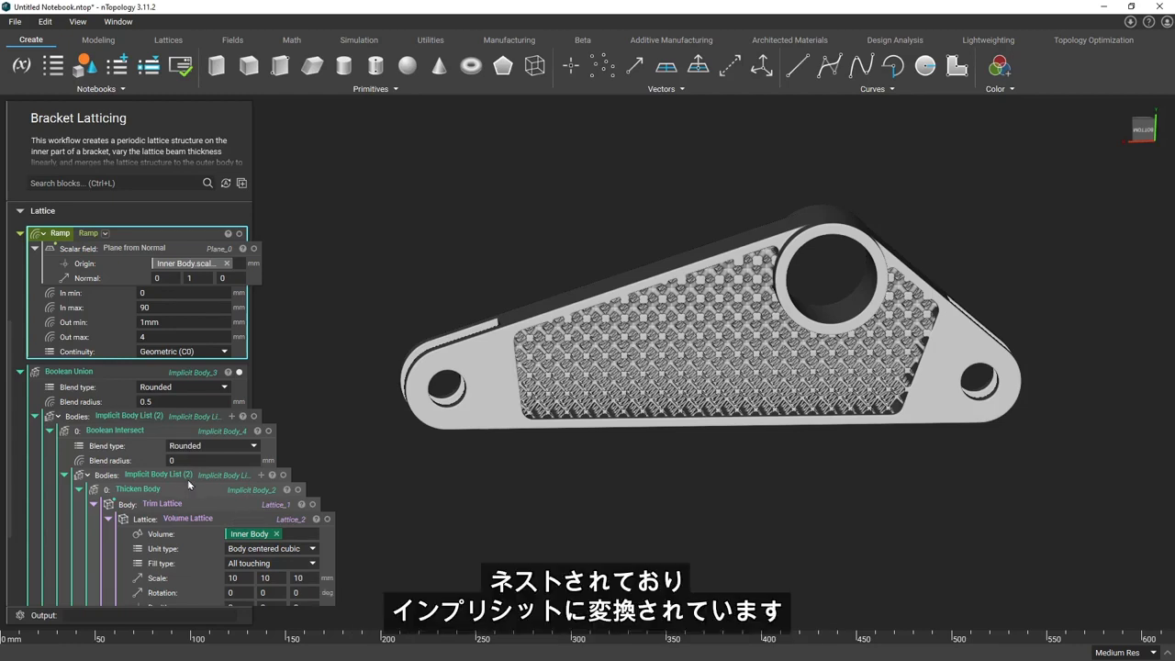
Isolate the Thicken Body block and turn it into a variable named "Lattice"
left_click(171, 493)
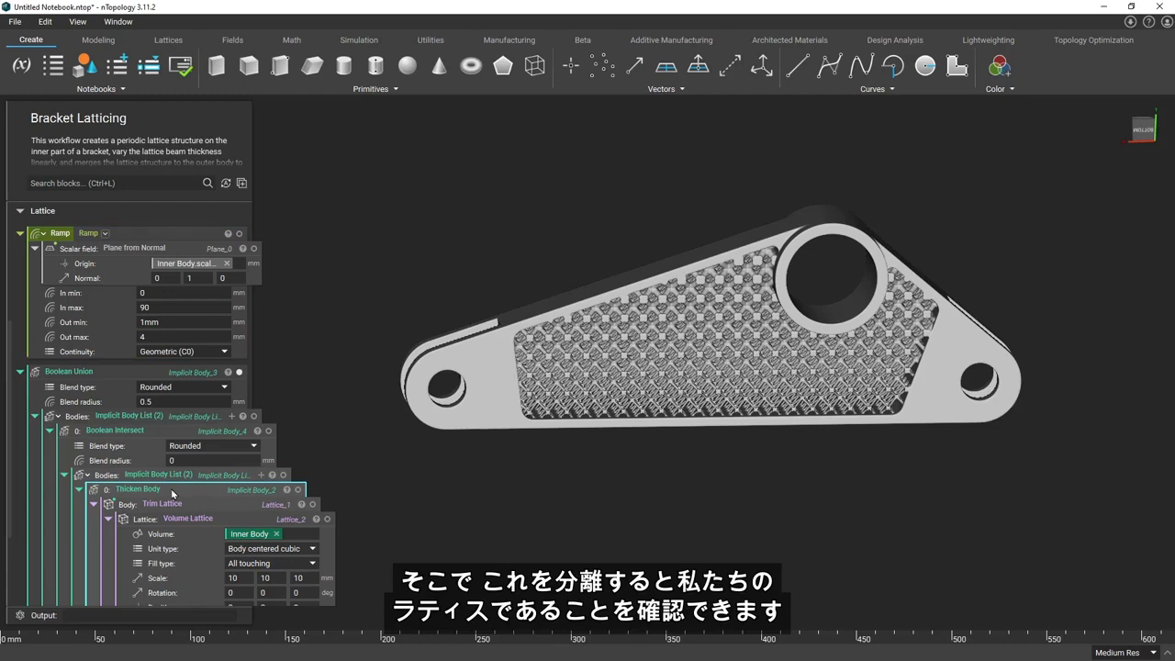
key("i")
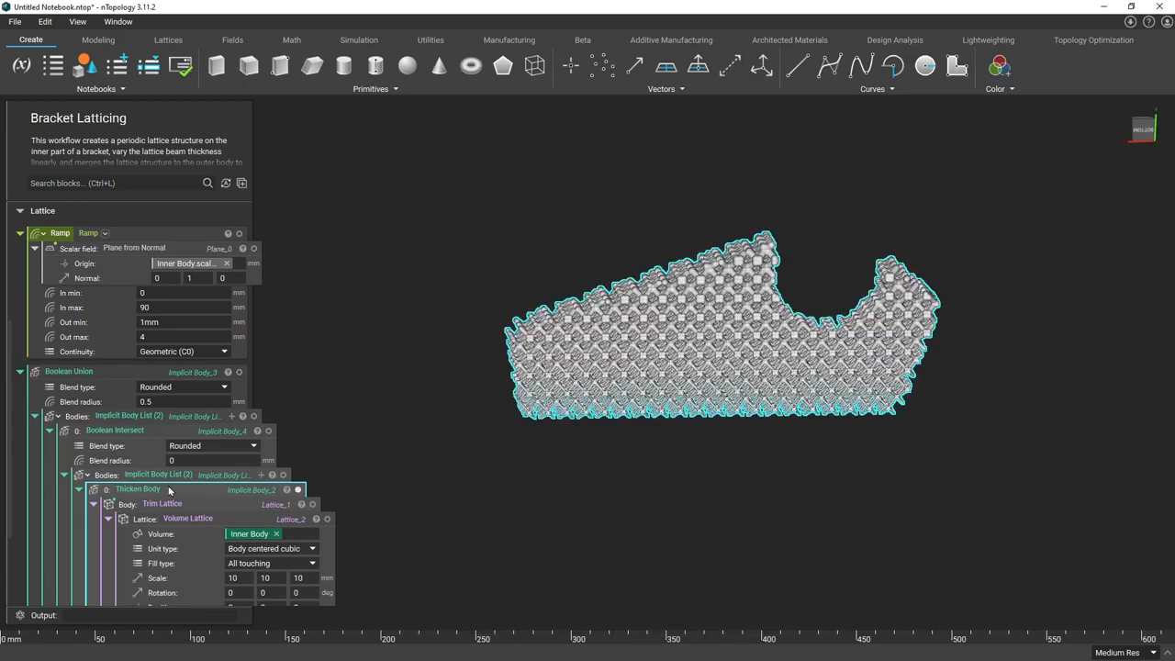
right_click(169, 491)
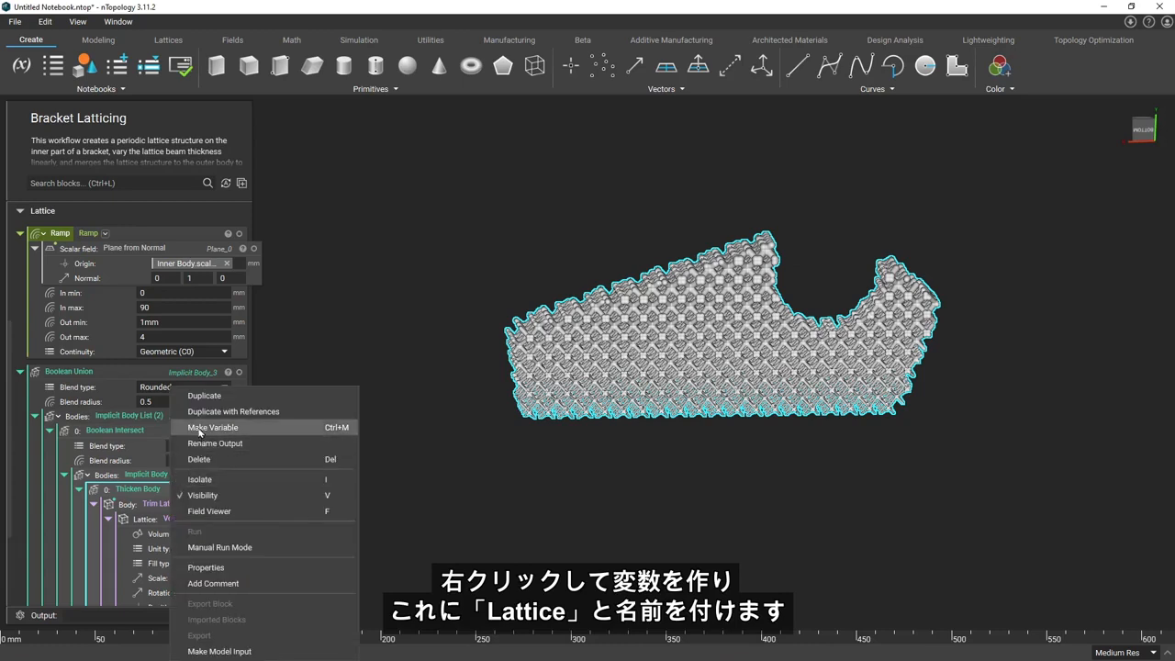
left_click(199, 428)
type("Lattice")
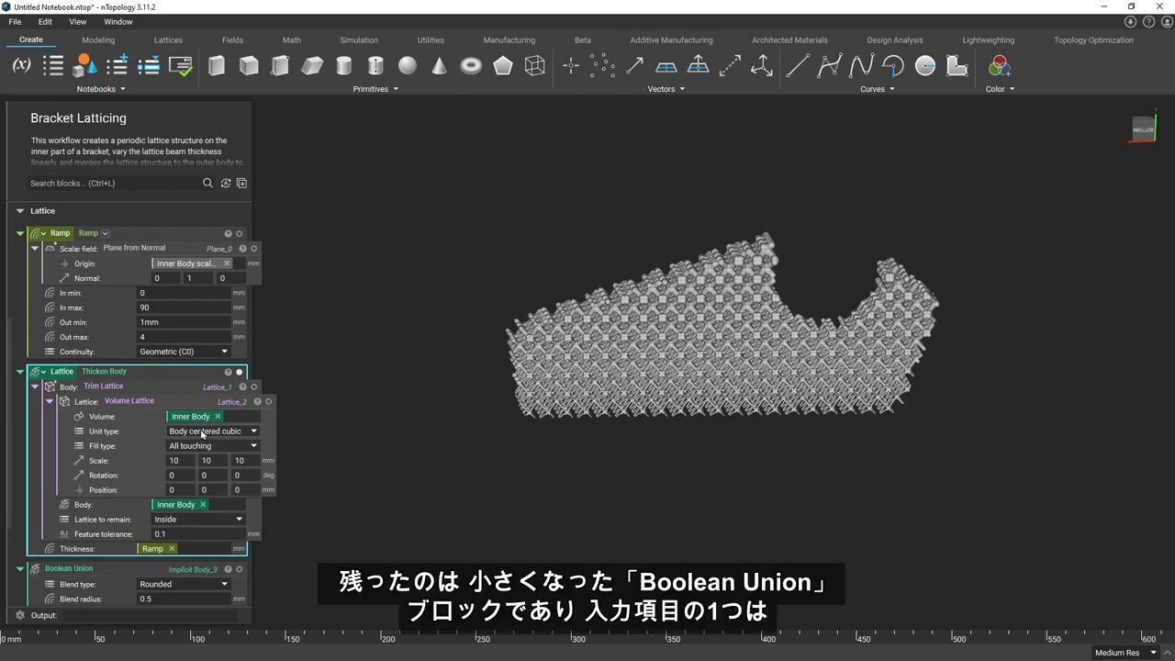
Isolate the Boolean Intersect block inside the Boolean Union and show the Outer Body with it
scroll(249, 561, "down", 1)
scroll(249, 561, "down", 3)
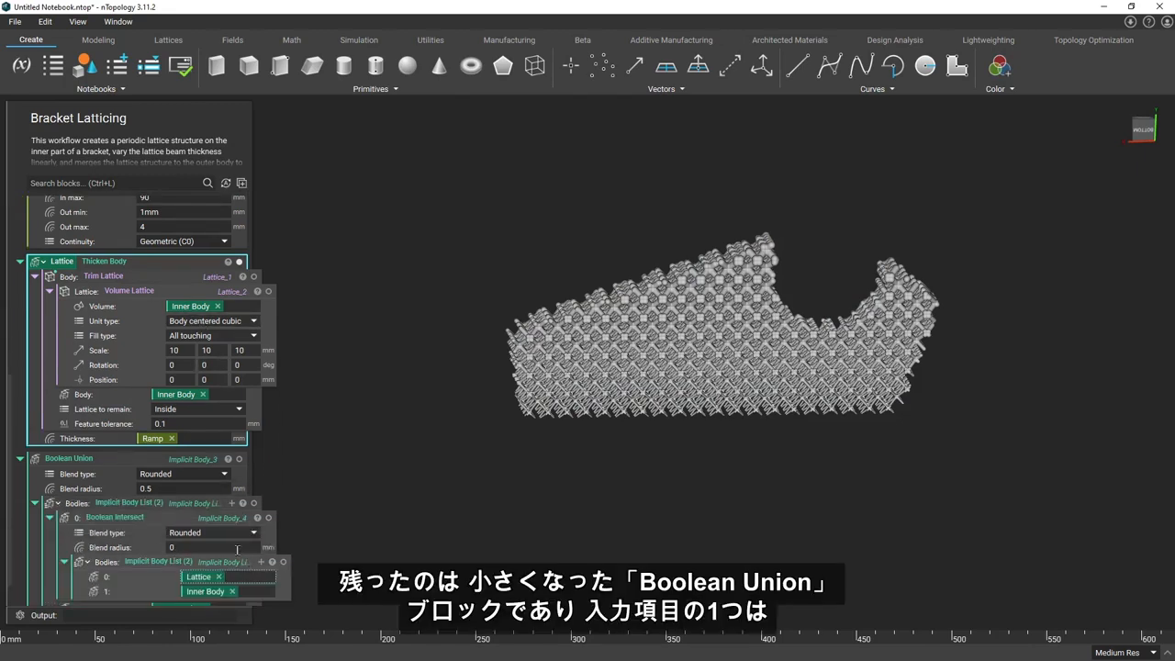
left_click(182, 484)
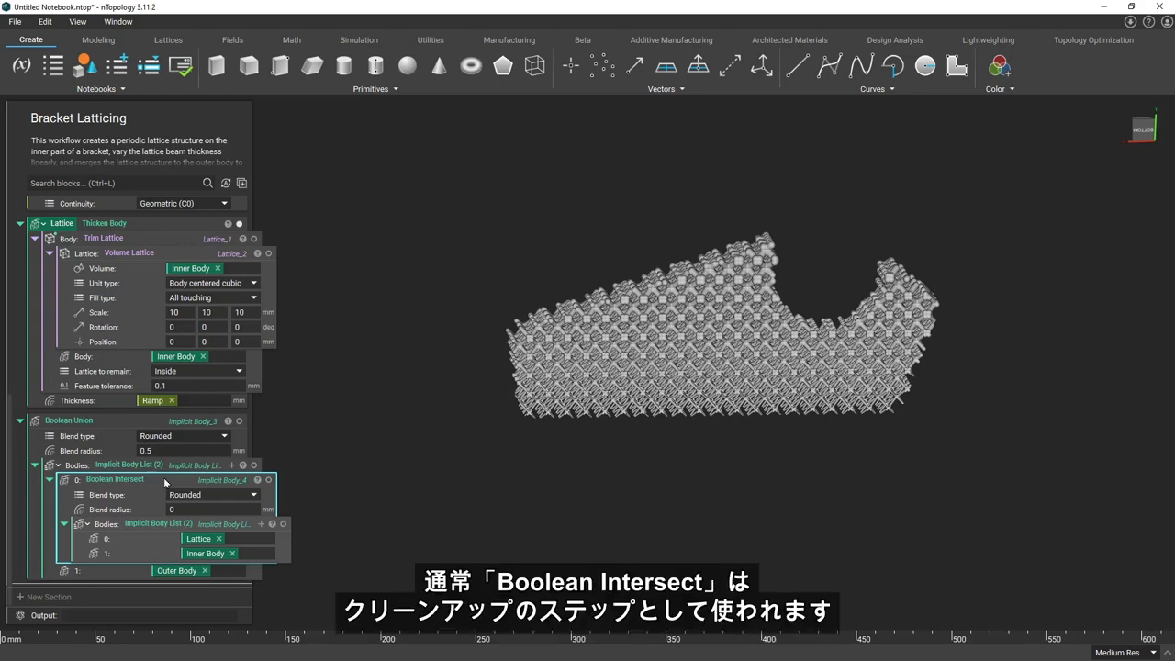
key("i")
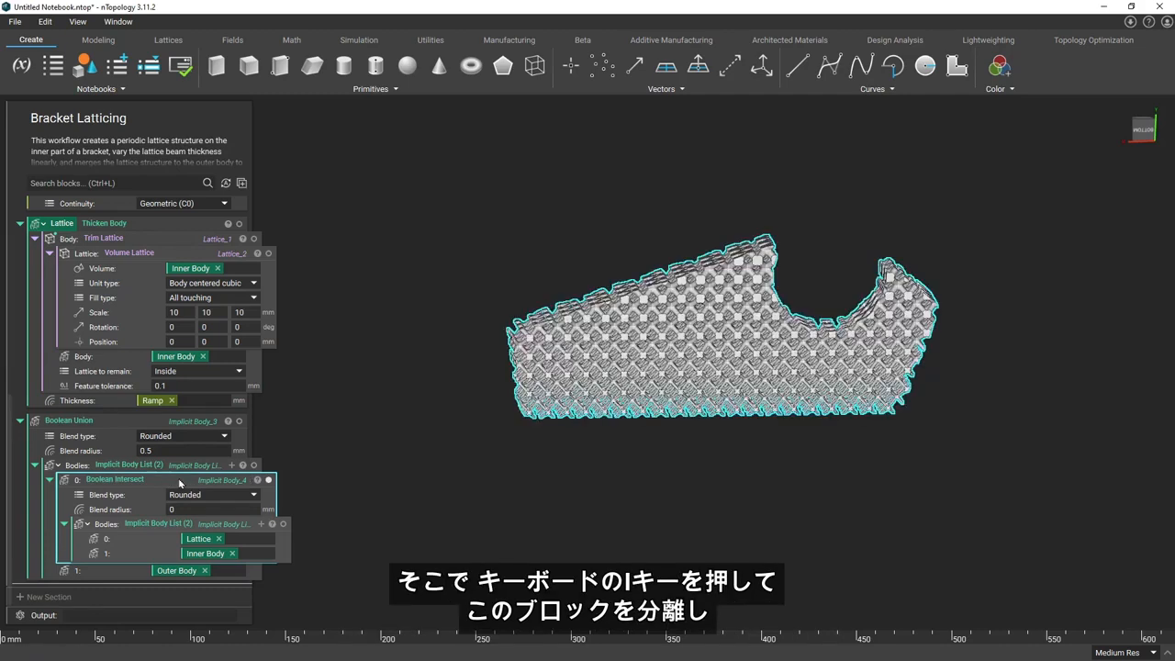
scroll(195, 486, "up", 3)
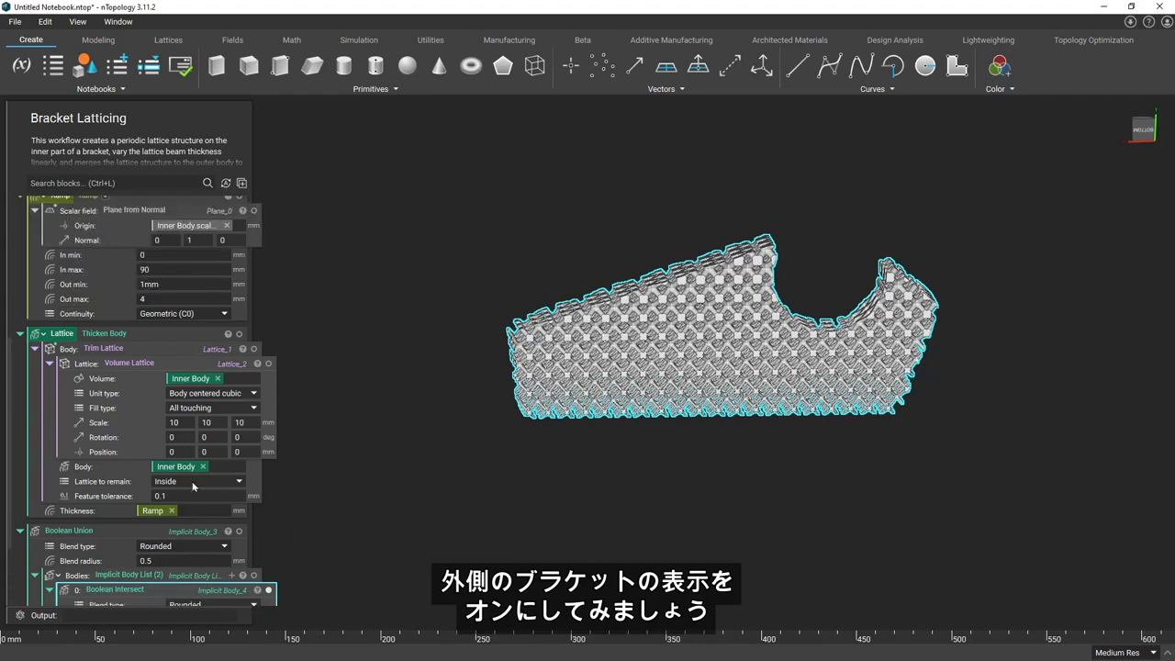
scroll(195, 459, "up", 4)
left_click(239, 266)
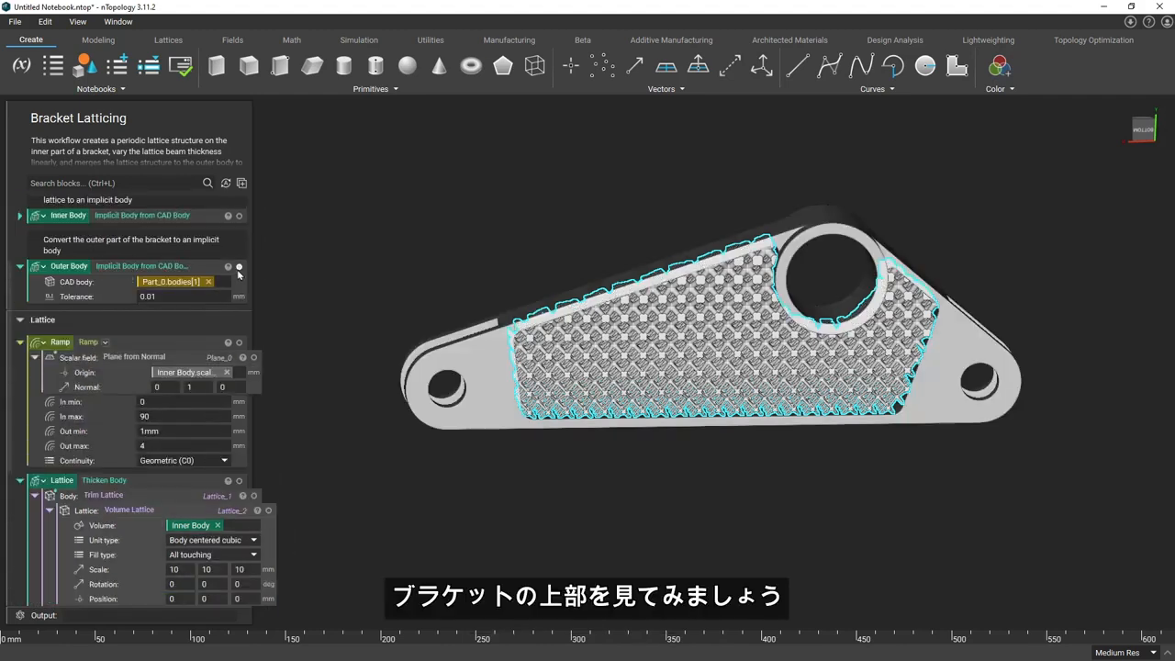
Look at the bracket from its upper side and compare the Lattice and Boolean Intersect bodies by toggling their visibility
scroll(202, 422, "down", 7)
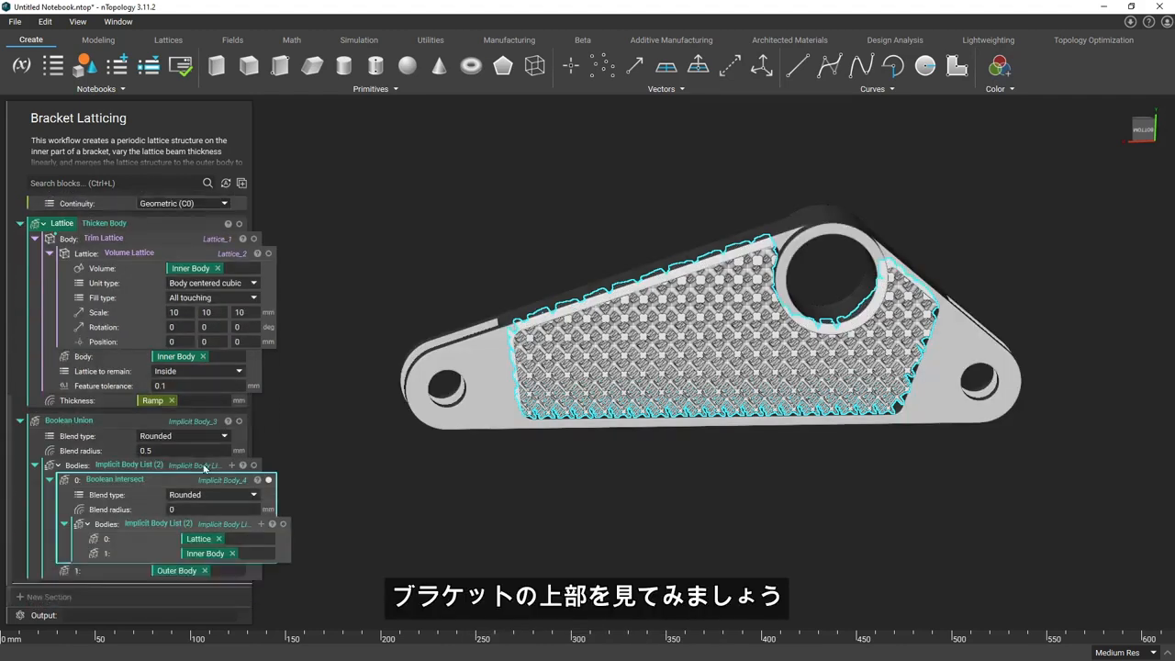
left_click(1141, 132)
left_click(1142, 131)
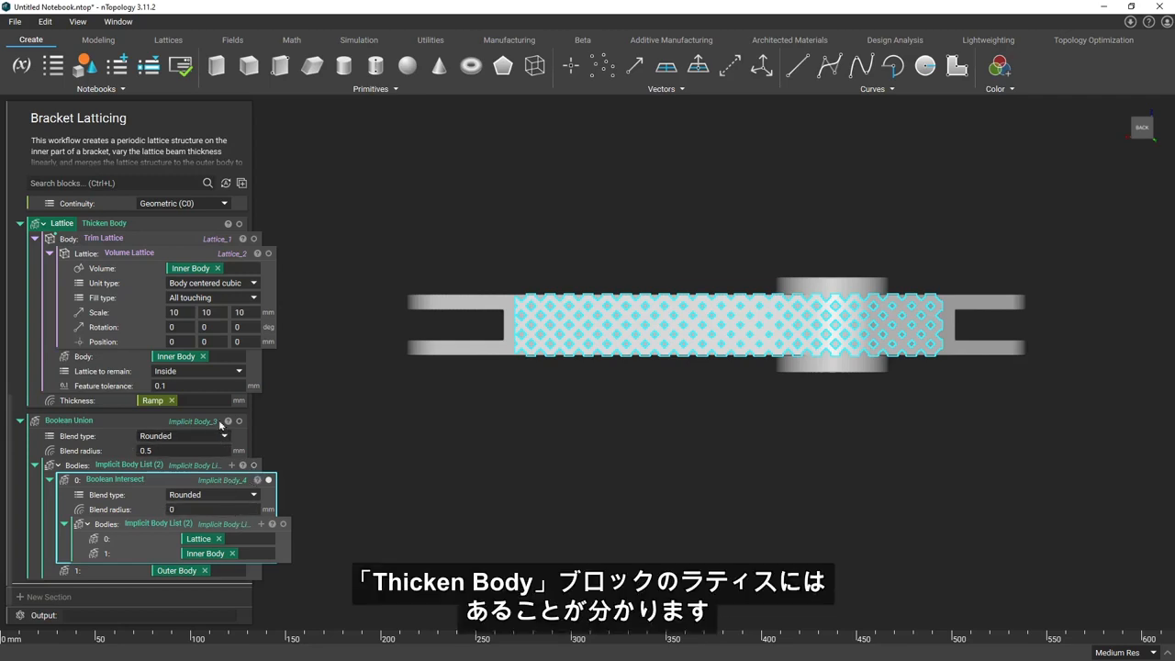
left_click(221, 225)
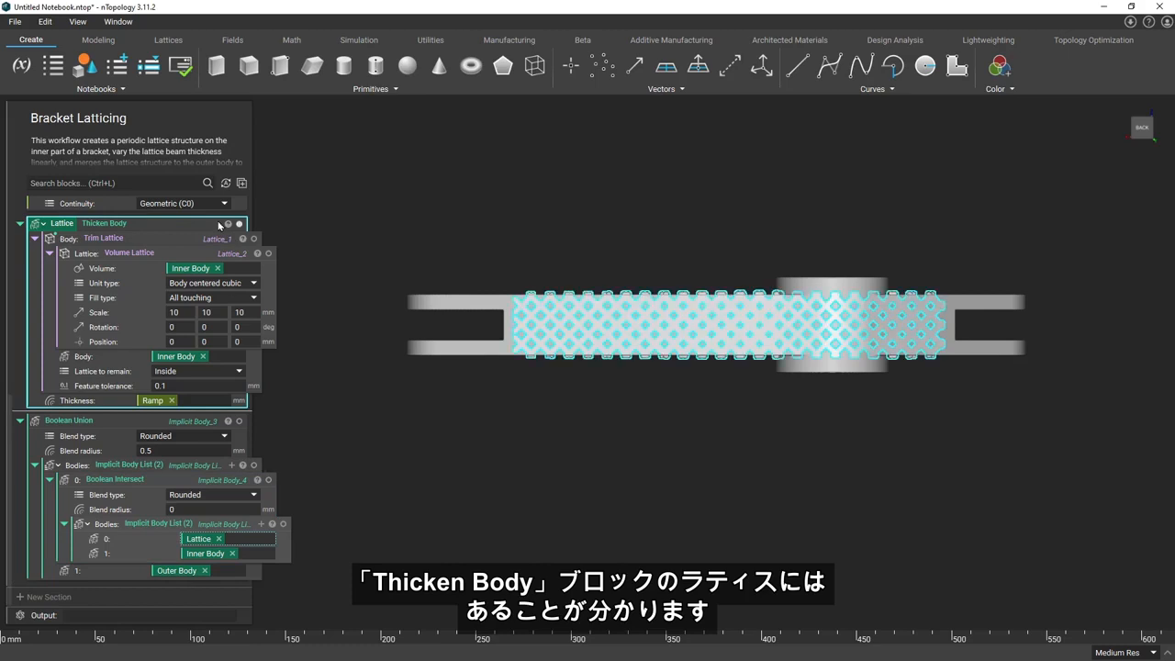
left_click(239, 224)
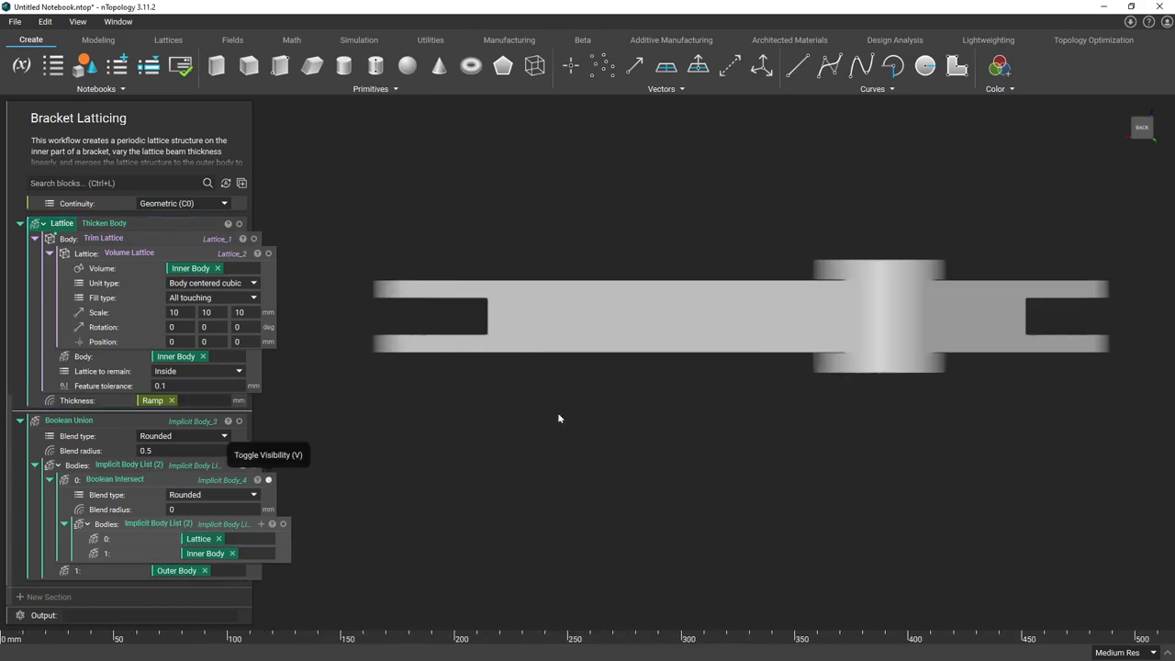
left_click(269, 480)
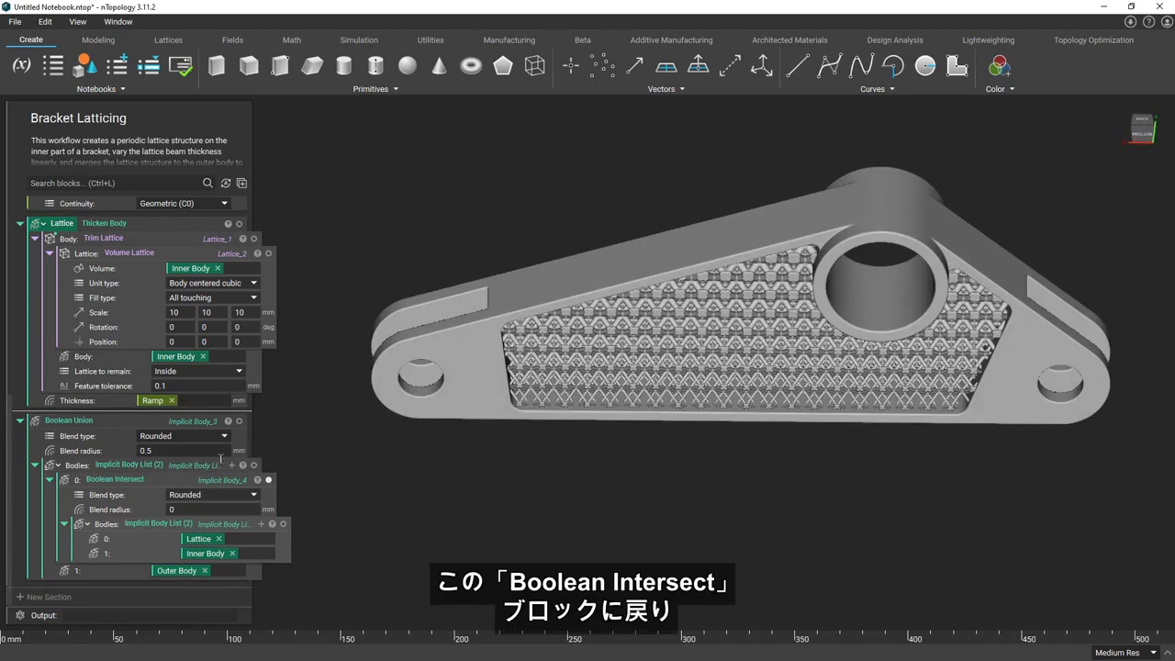
Turn the Boolean Intersect block into a variable named "Trimmed Lattice"
left_click(171, 487)
right_click(167, 483)
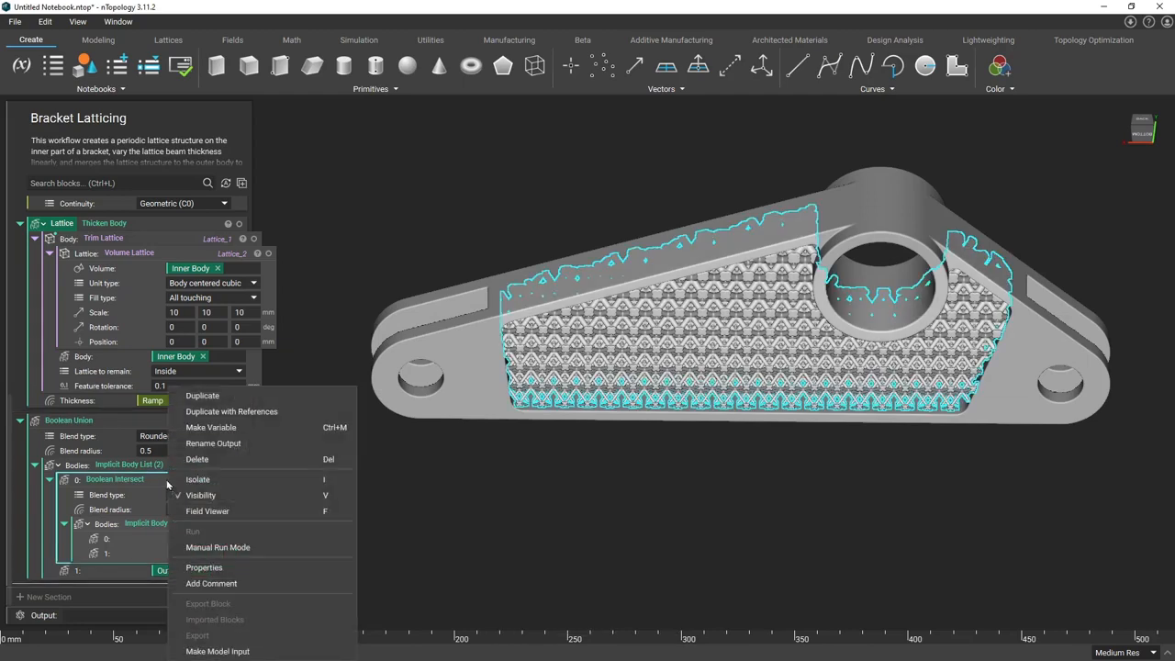
left_click(230, 428)
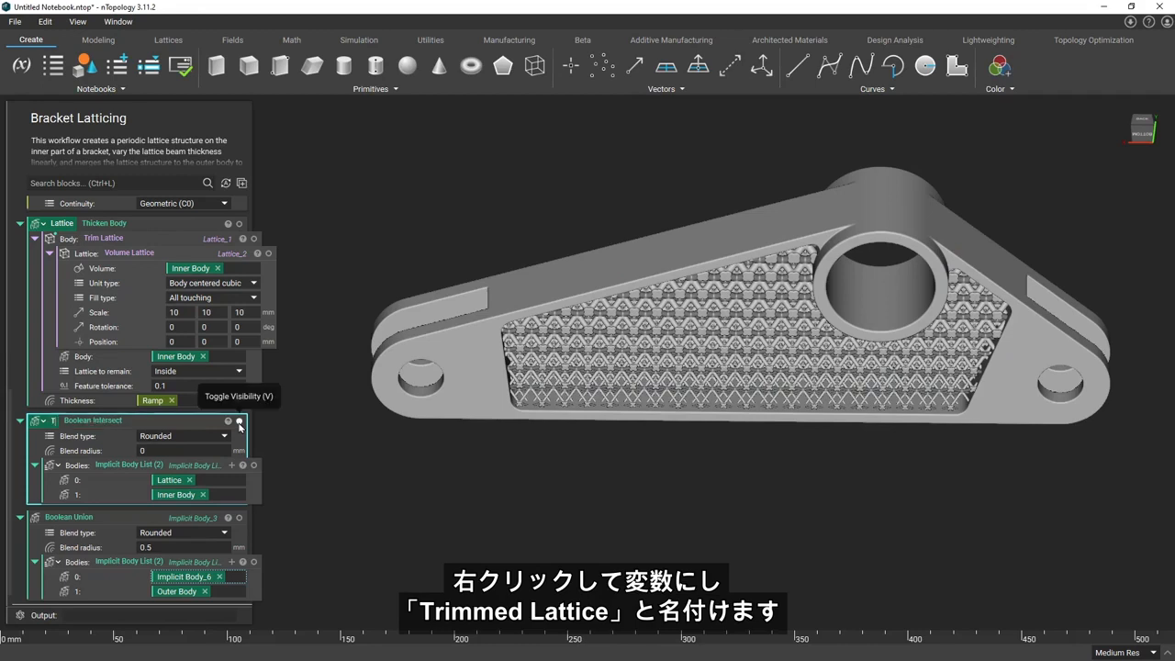
type("Trimmed Lattice")
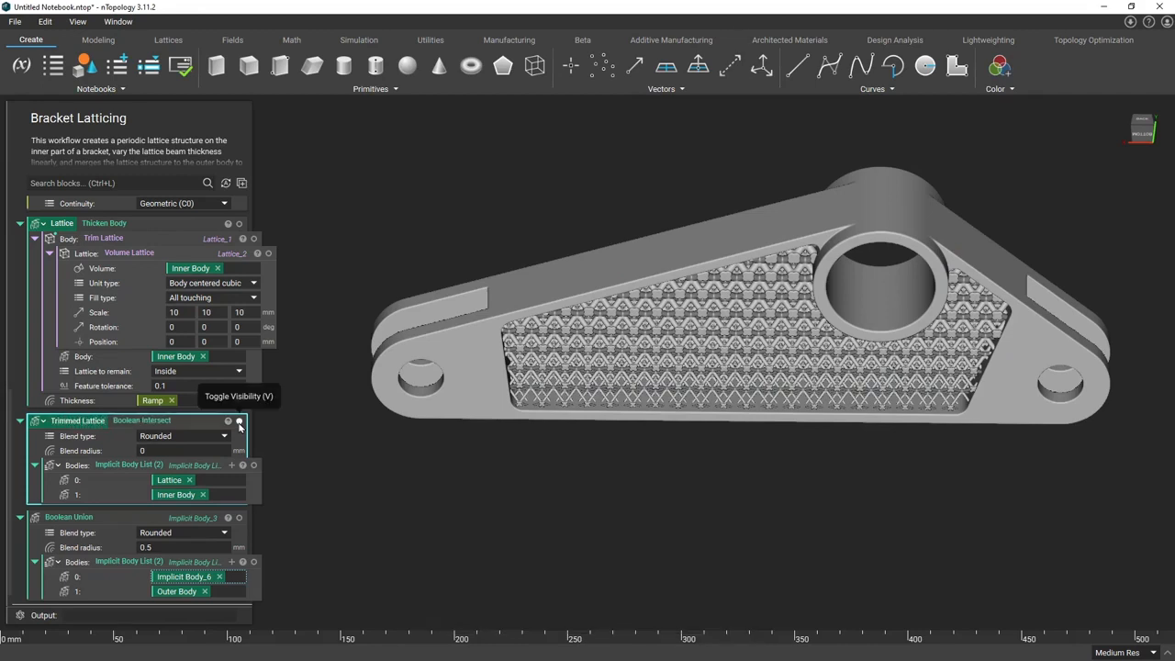
key("Return")
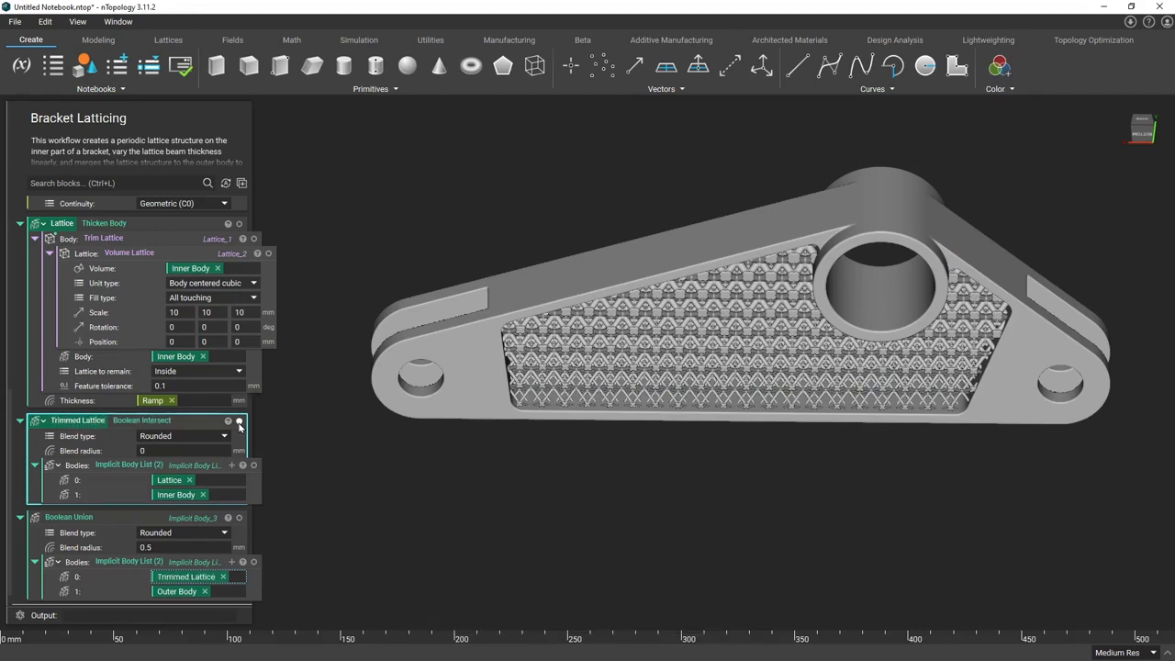
Move the Ramp block below the Lattice block, ahead of the Trimmed Lattice block
scroll(223, 450, "up", 2)
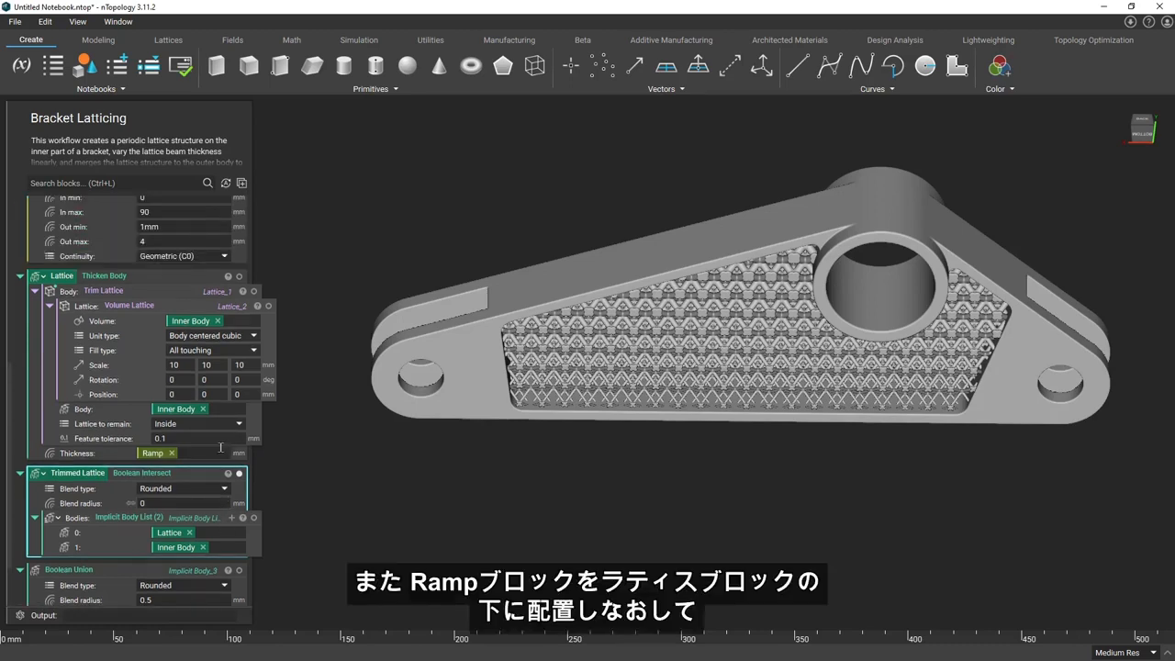
scroll(220, 448, "up", 3)
left_click_drag(57, 211, 62, 532)
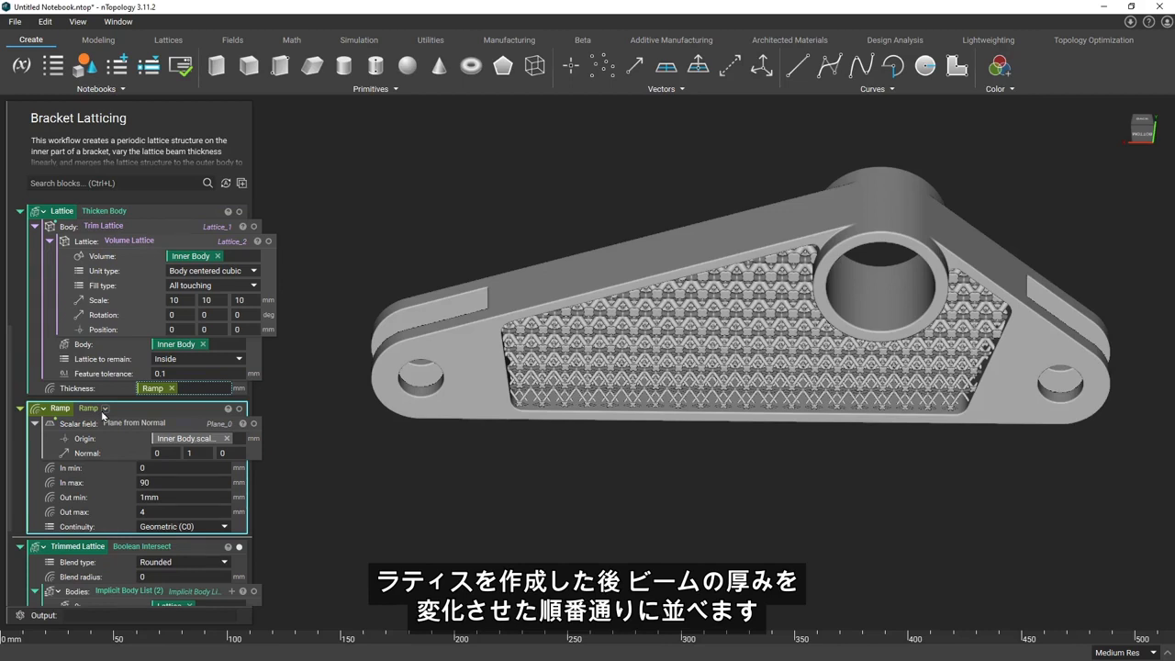
Add the comment "Create a periodic lattice using volume lattice then convert to an implicit body after trimming to the inner body" above the Lattice block
scroll(17, 352, "up", 4)
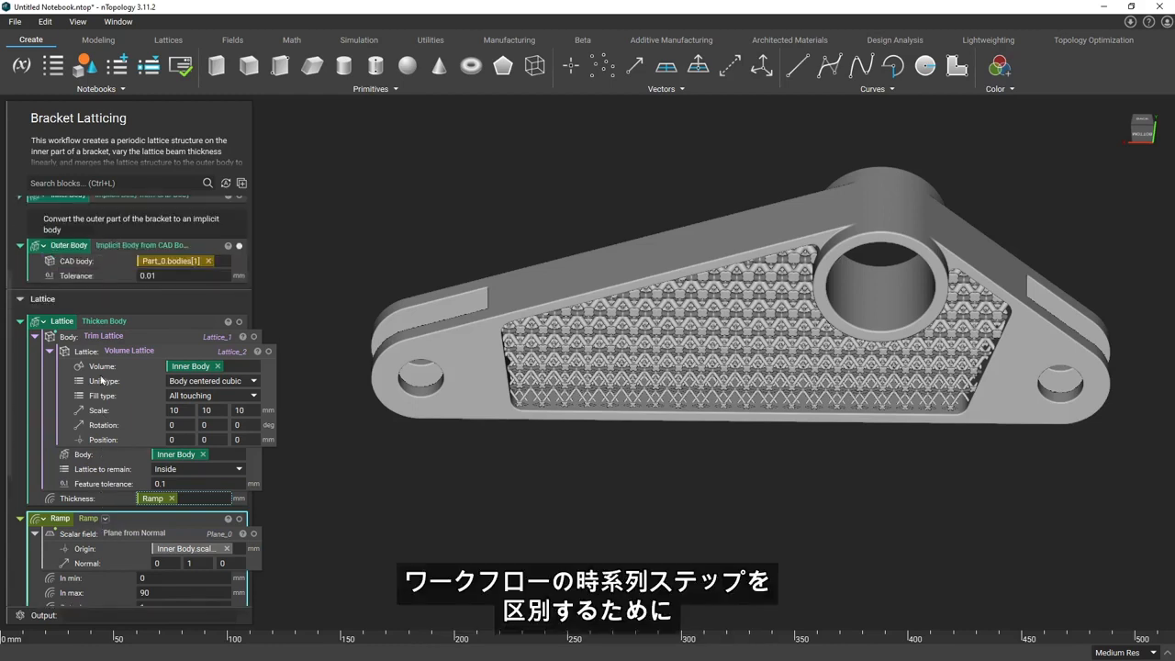
left_click(17, 347)
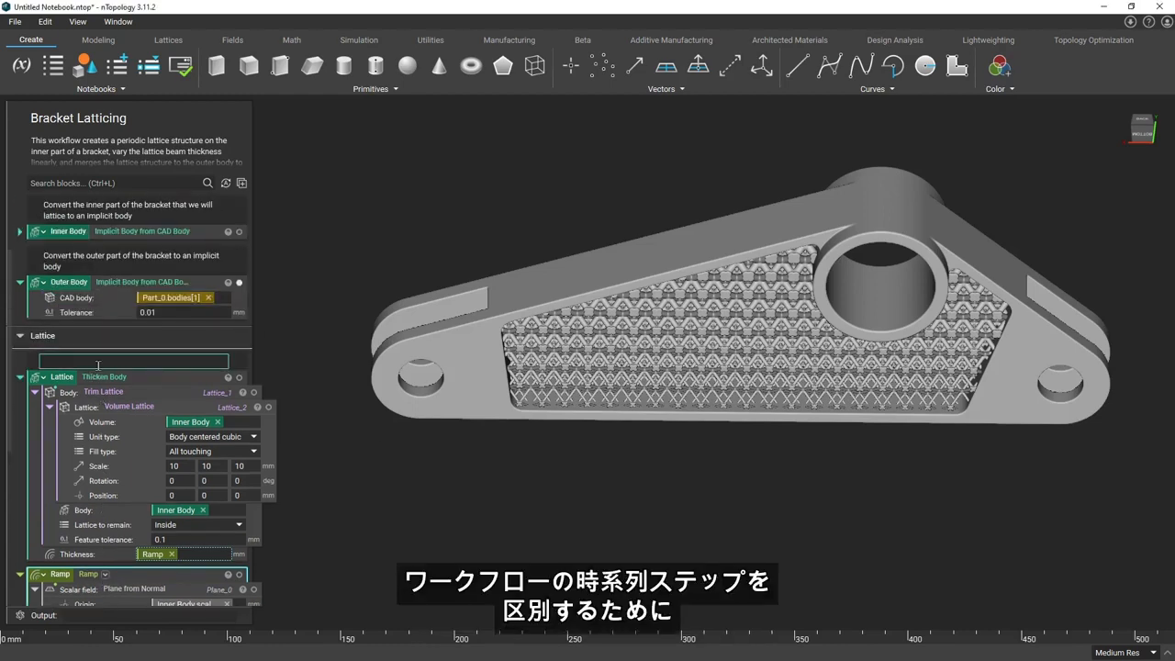
type("Create a periodic lattice using volume")
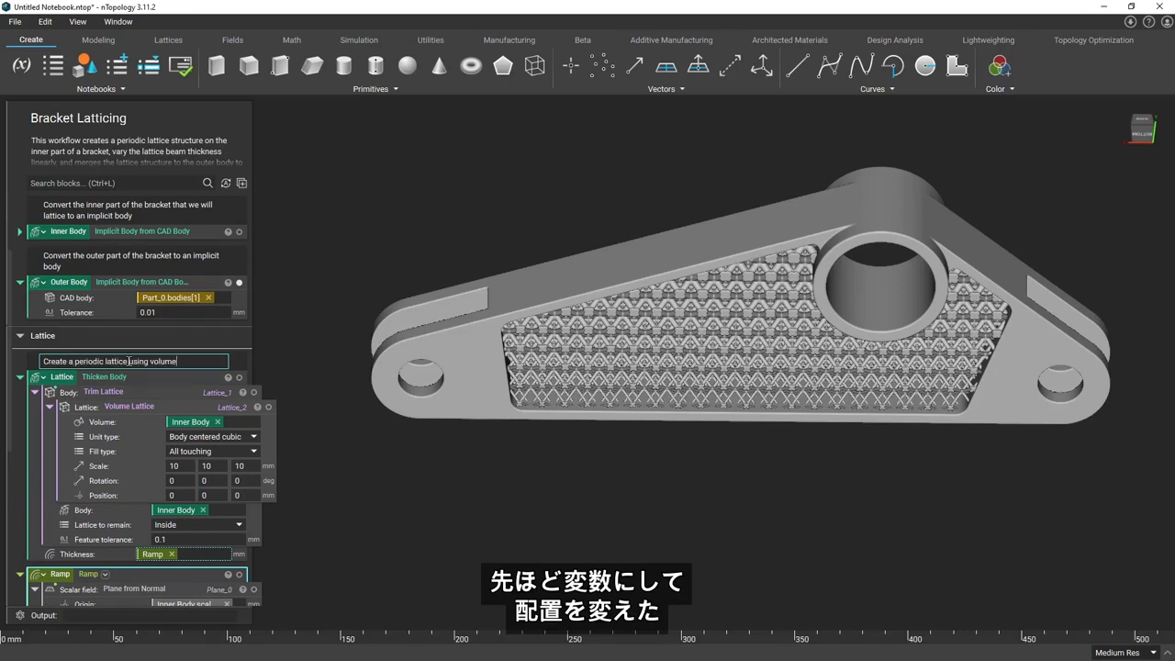
type(" lattice then co")
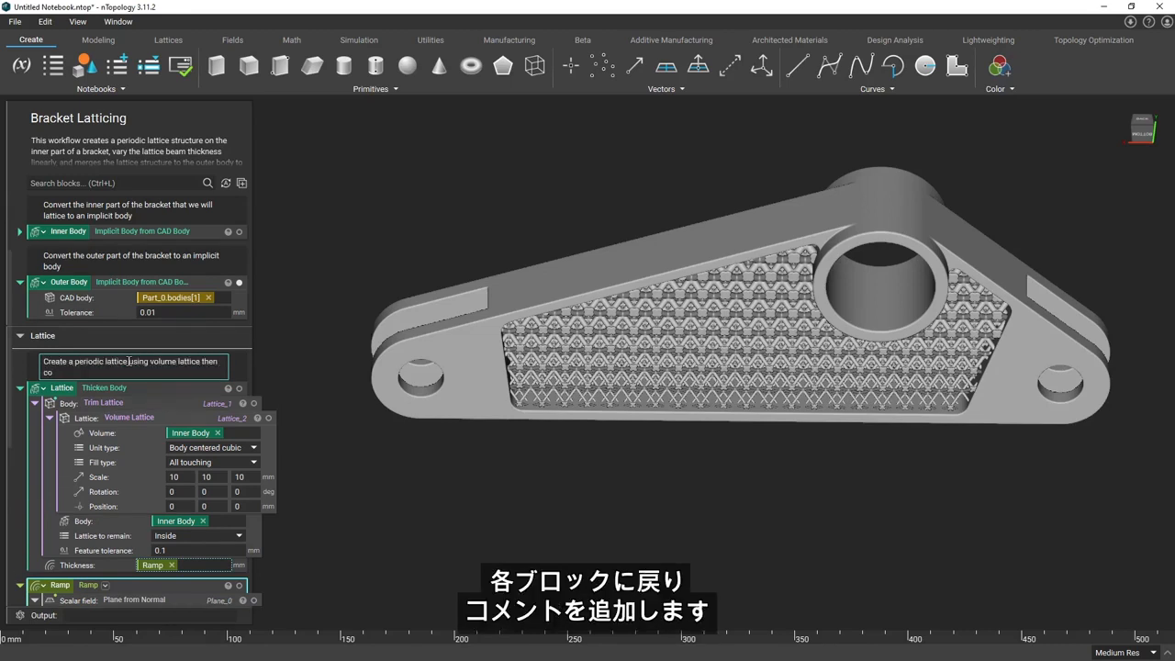
type("nvert to an implicit body after trimming to the inner body")
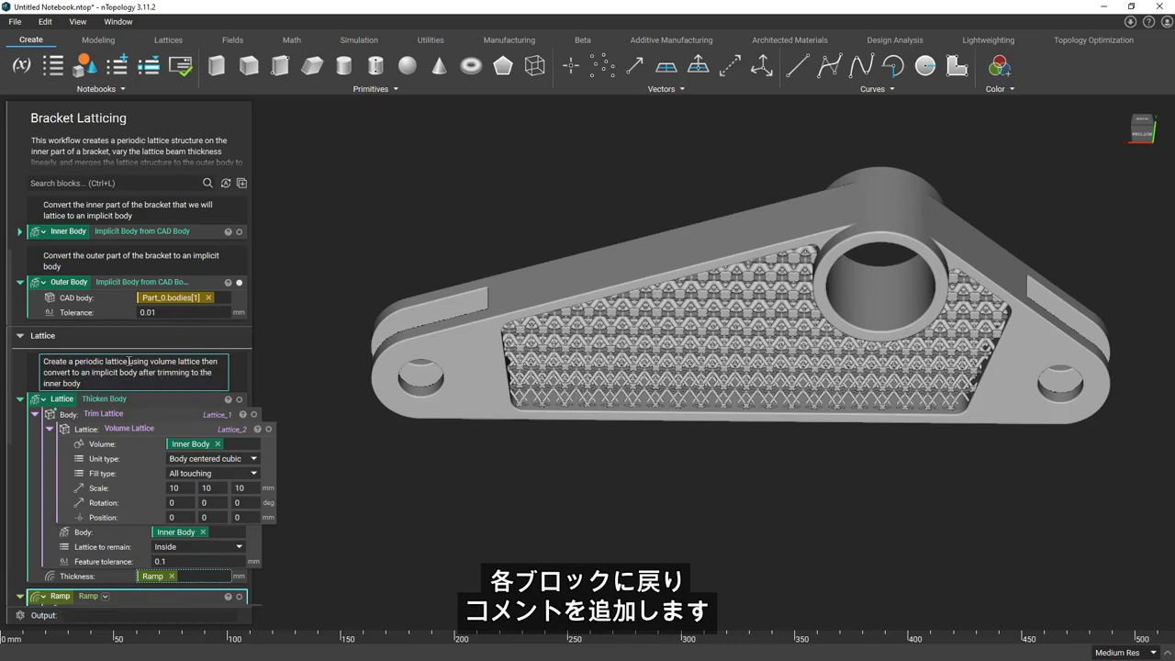
Add the comment "Vary the thickness of the lattice linearly based on the field of a plane" above the Ramp block
scroll(136, 466, "down", 2)
scroll(136, 465, "down", 1)
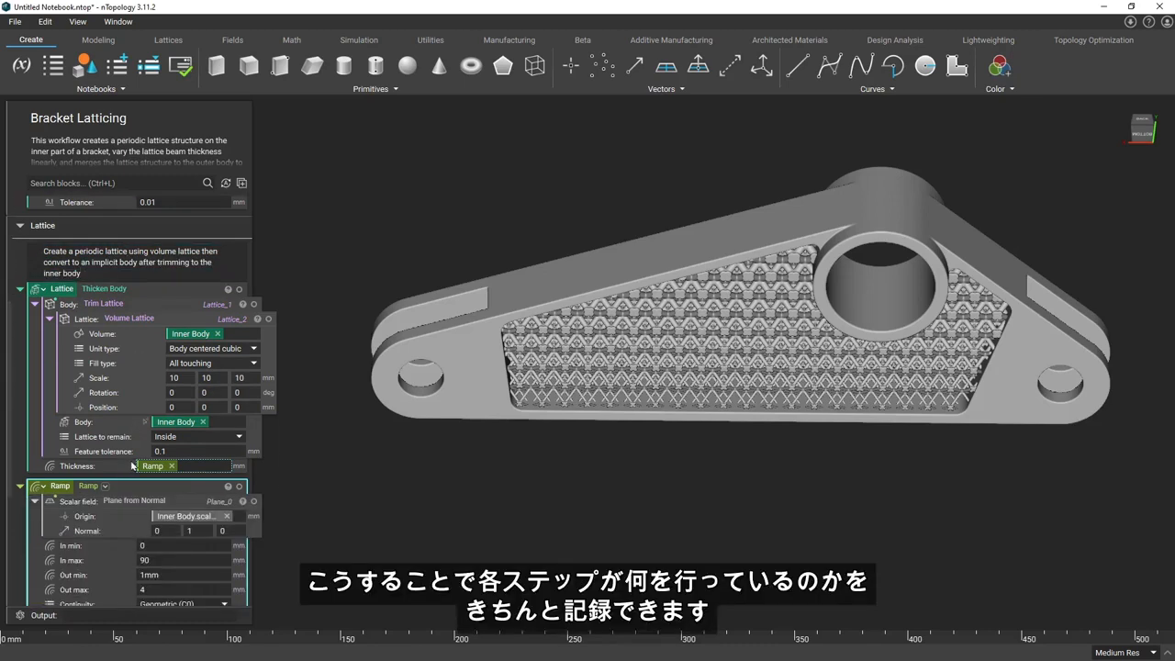
left_click(20, 475)
type("Vary the thickness of the lattice linearly based on the field of a plane")
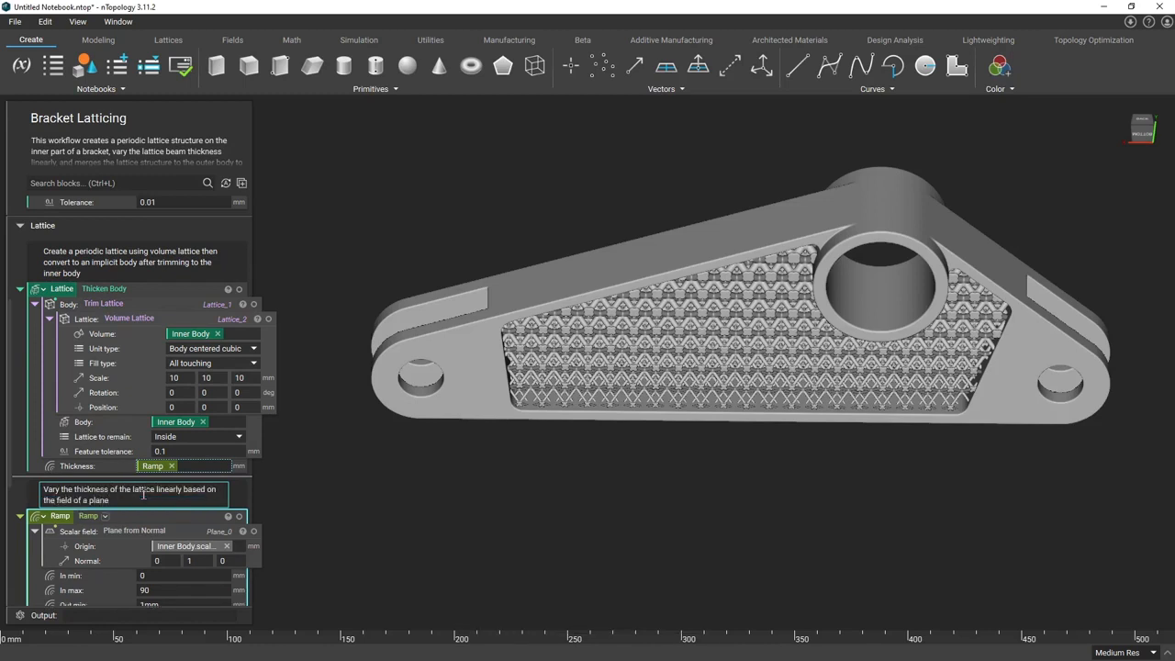
key("Return")
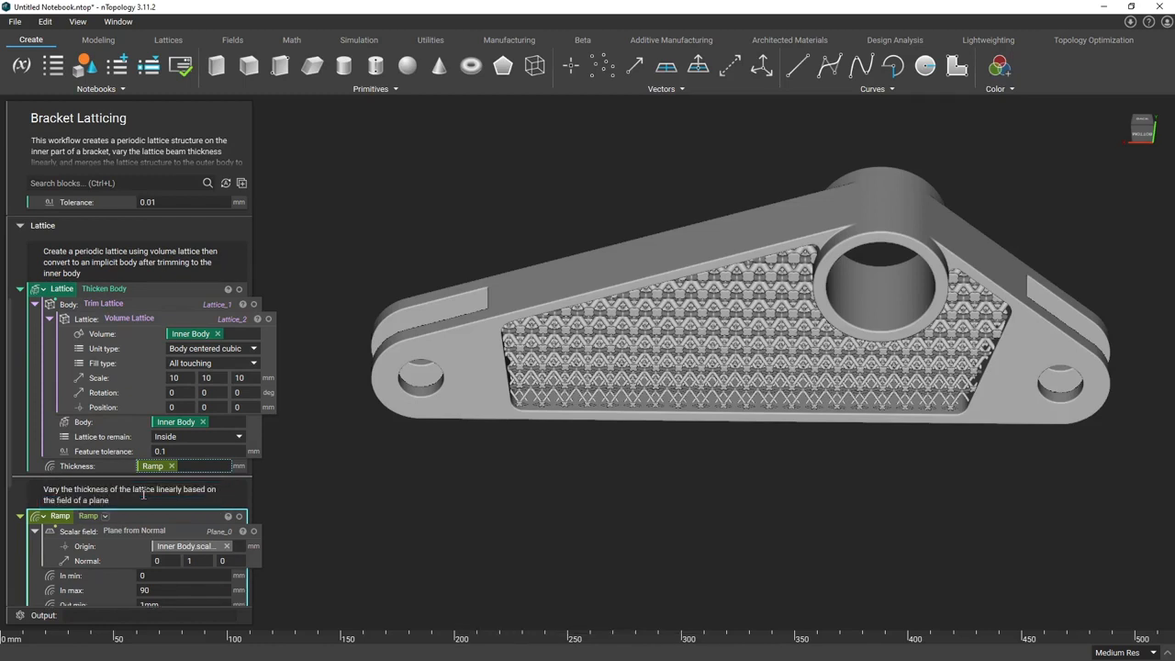
Add the comment "Trim the lattice to the inner body by boolean intersecting with the inner body" above the Trimmed Lattice block
scroll(171, 463, "down", 4)
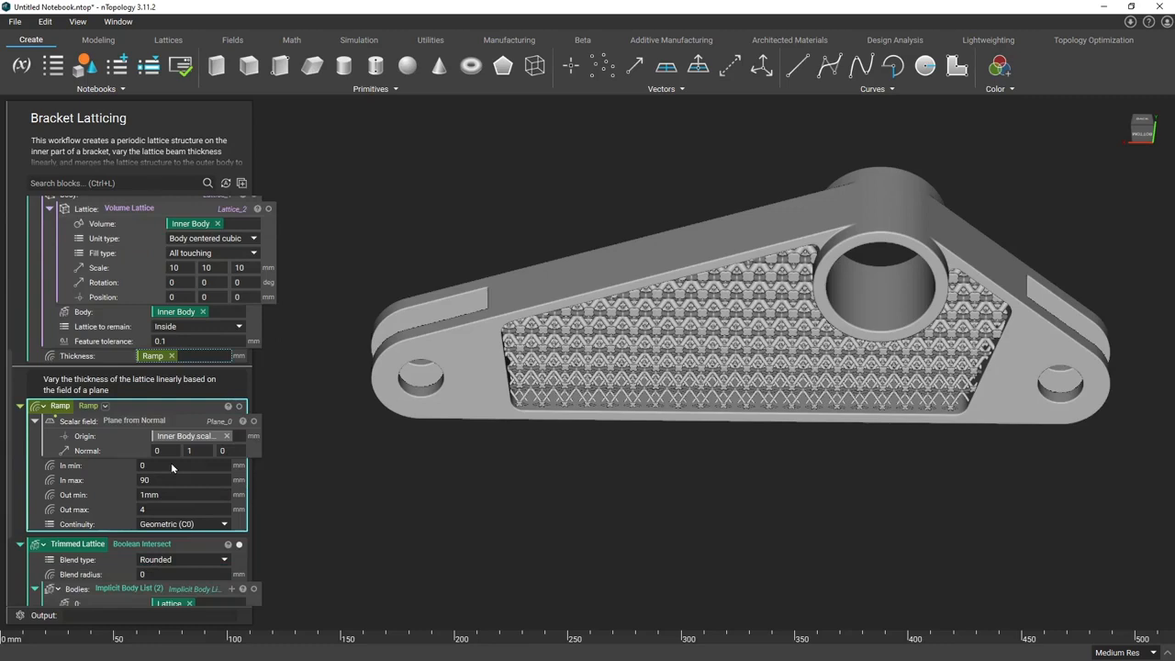
scroll(199, 512, "down", 2)
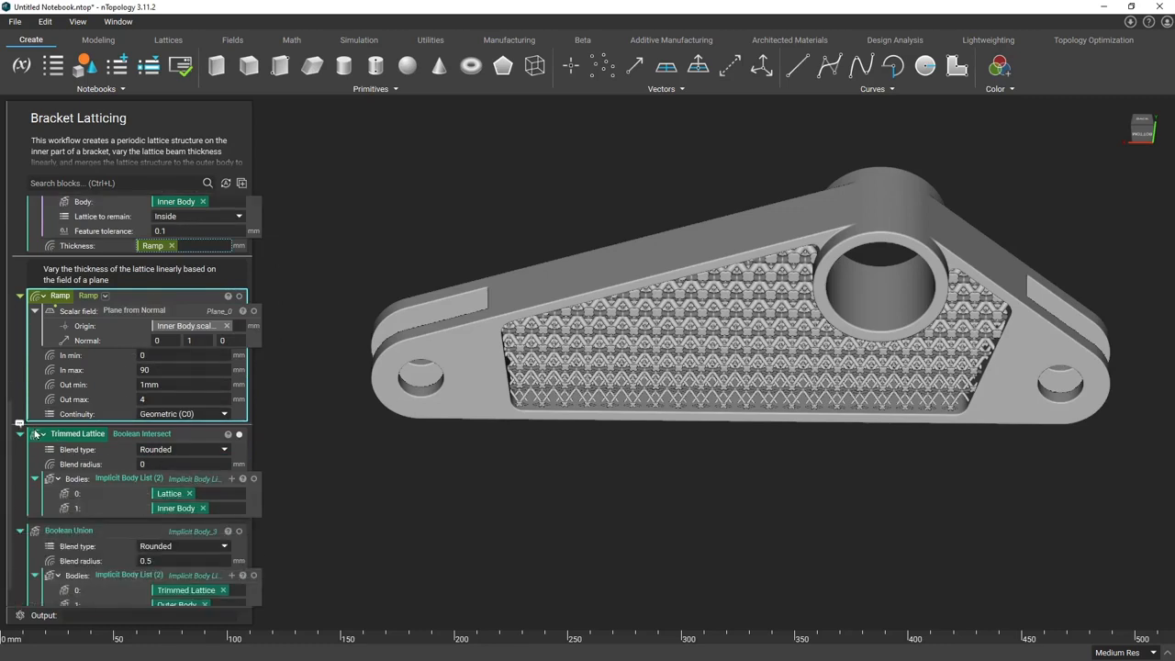
left_click(20, 426)
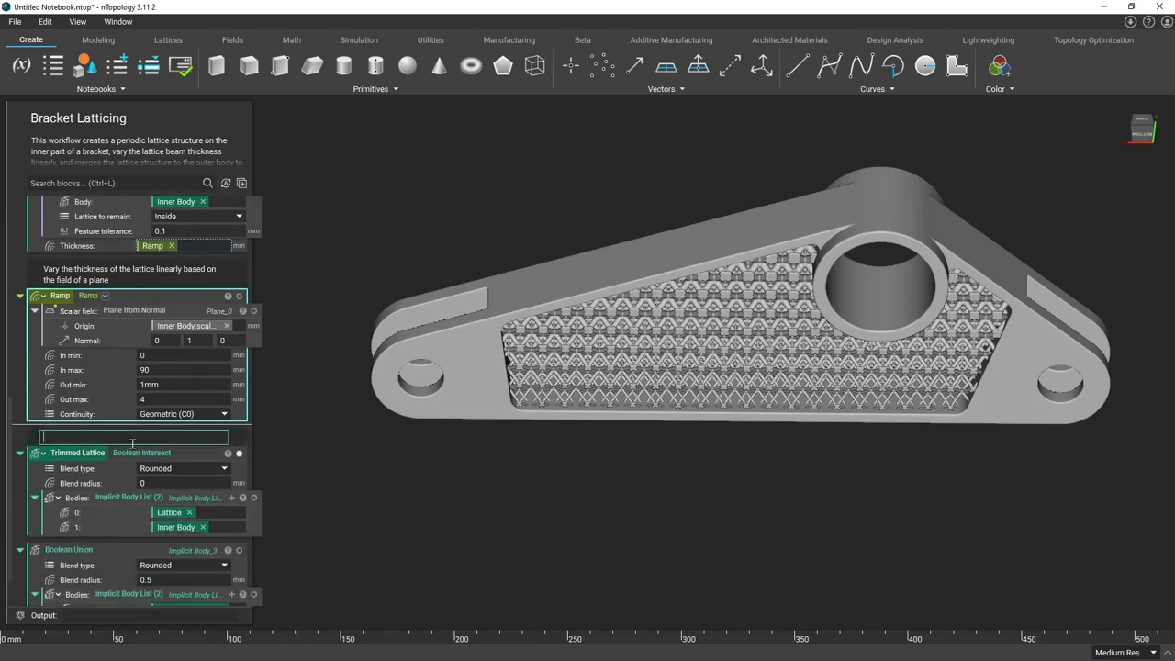
type("Trim")
type(" the lattice to")
type(" the inner body")
type(" usin")
key("BackSpace")
key("BackSpace")
key("BackSpace")
key("BackSpace")
type("by boolean intersecting with")
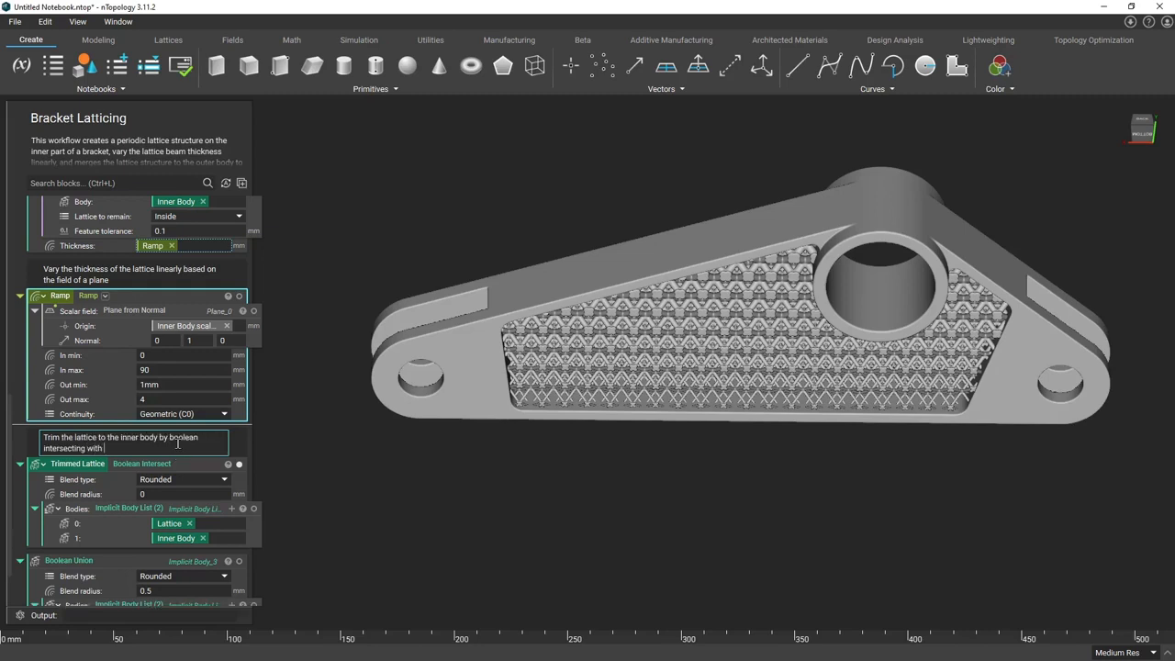
type(" the inner body")
key("Return")
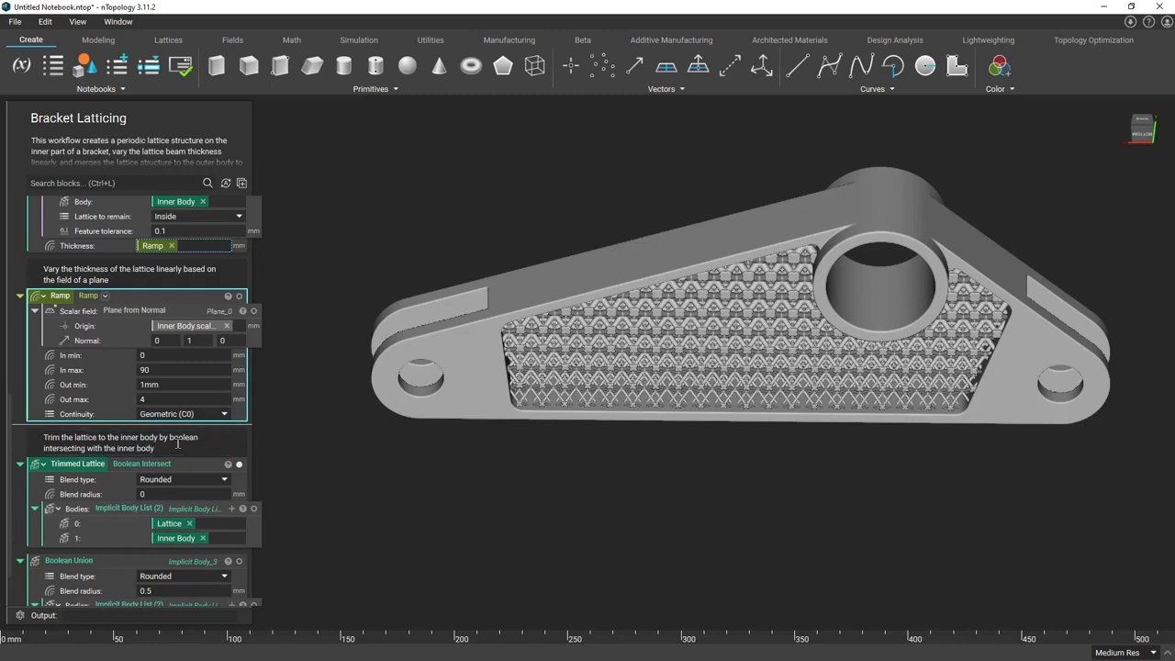
Add a section named "Final Part" between the Trimmed Lattice and Boolean Union blocks
scroll(178, 443, "down", 1)
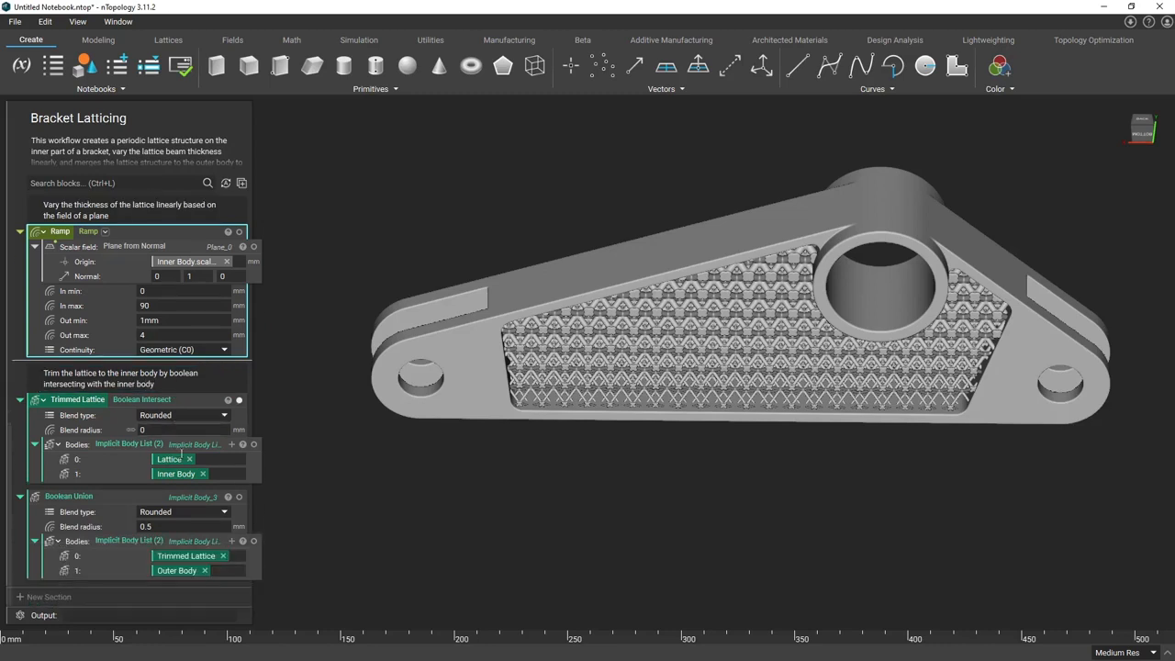
right_click(164, 487)
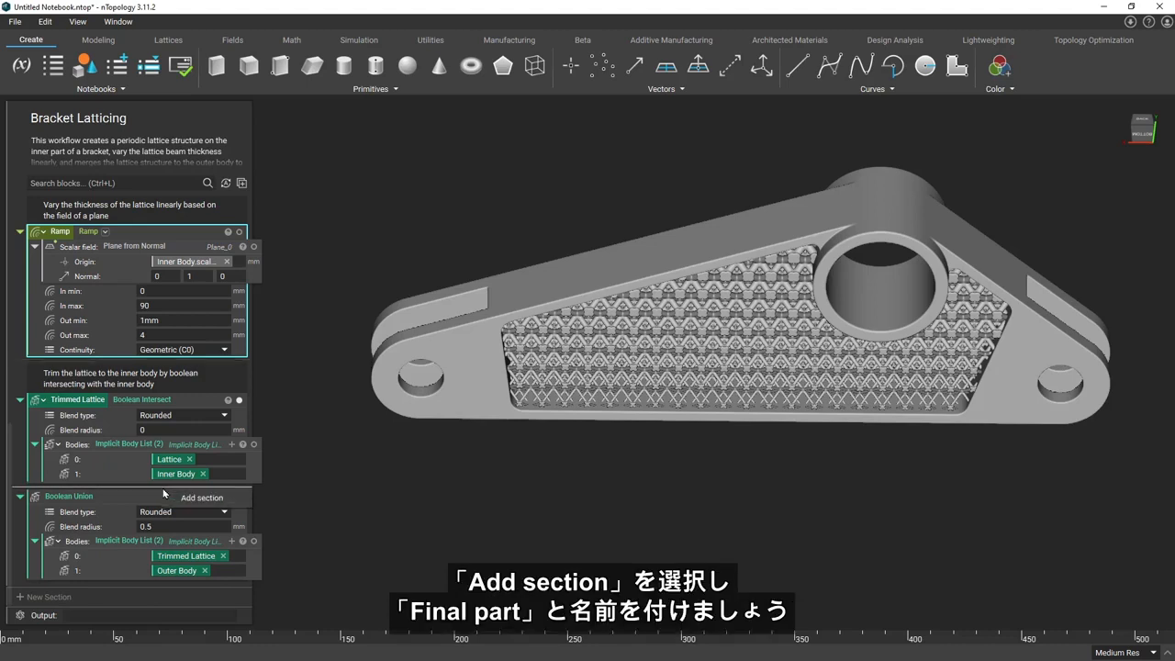
left_click(182, 498)
type("Final Part")
key("Return")
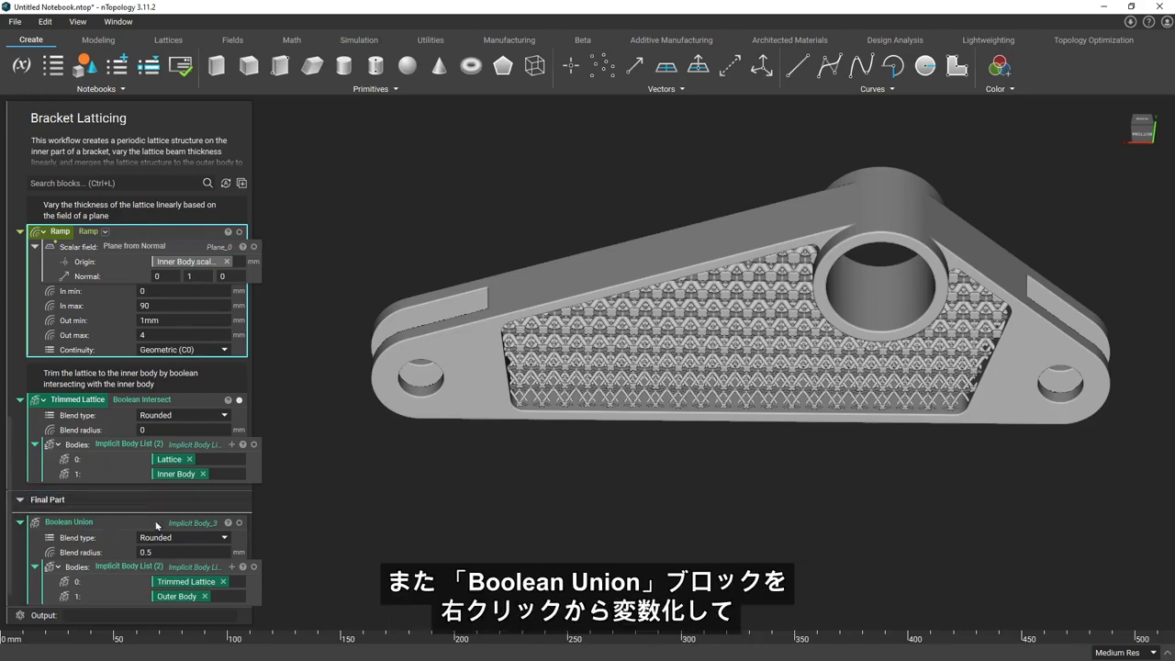
Turn the Boolean Union block into a variable named "Final Part"
right_click(158, 521)
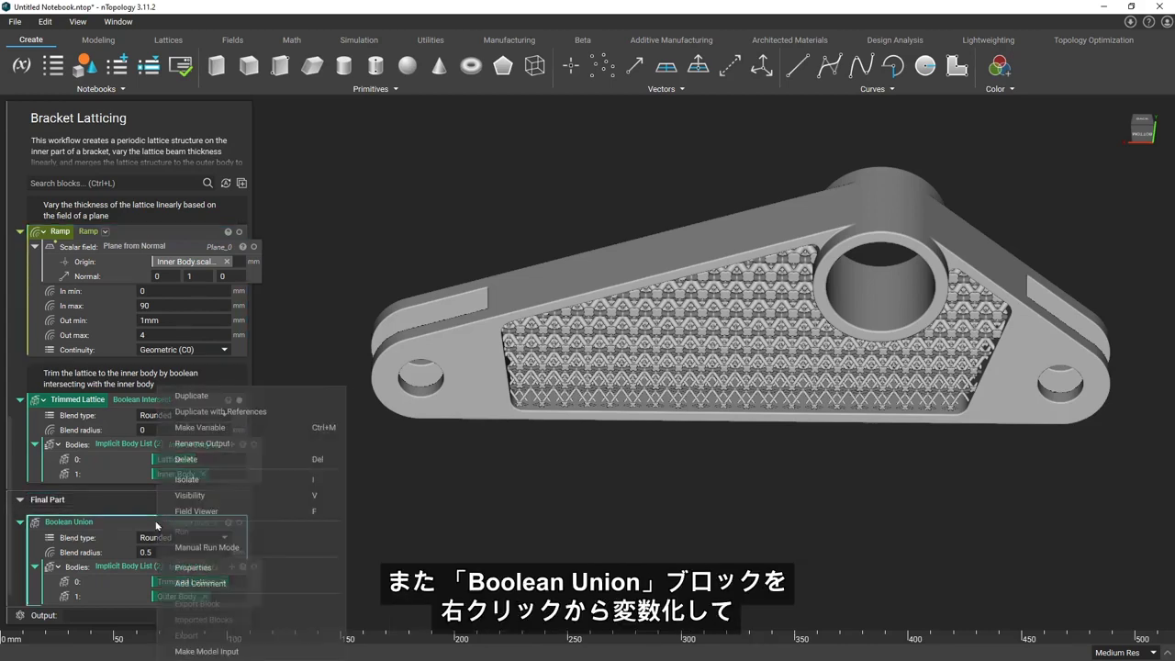
left_click(213, 427)
type("Final Part")
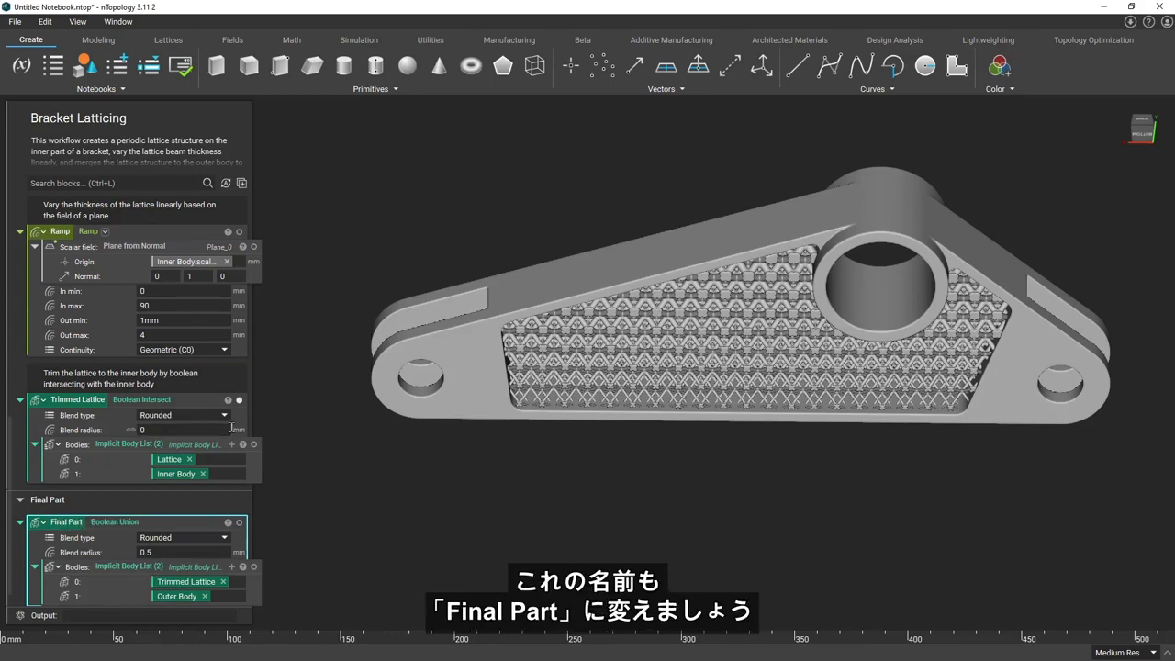
Make the Volume Lattice's unit type a variable named "Lattice Type"
scroll(175, 499, "down", 1)
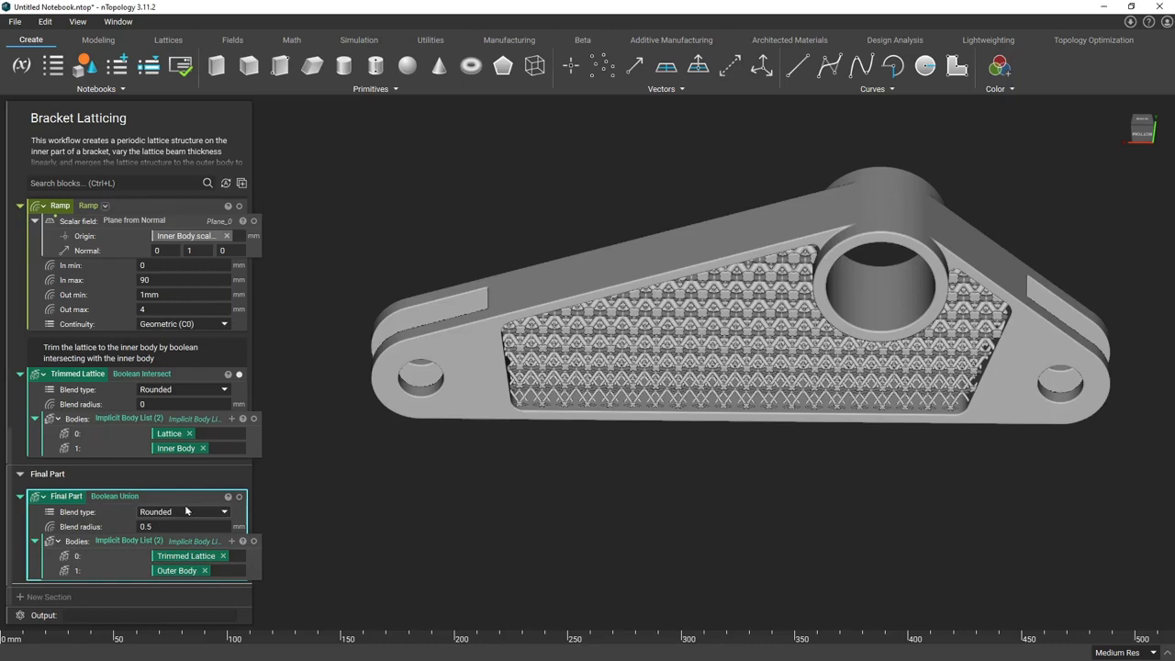
scroll(147, 512, "up", 10)
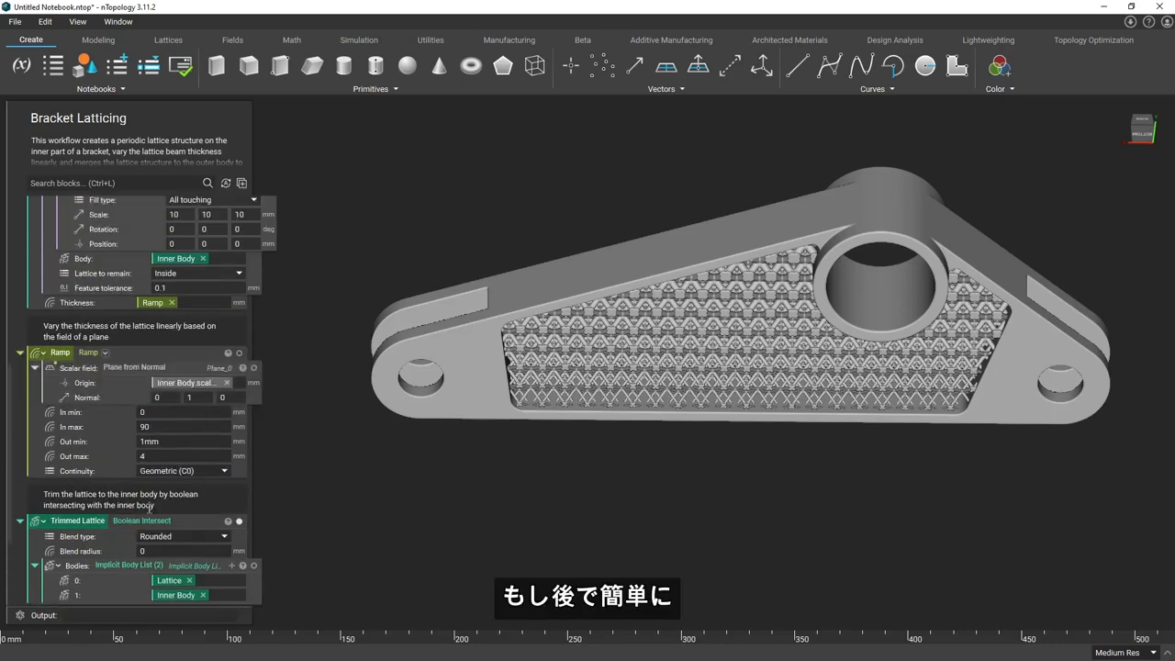
scroll(150, 514, "down", 1)
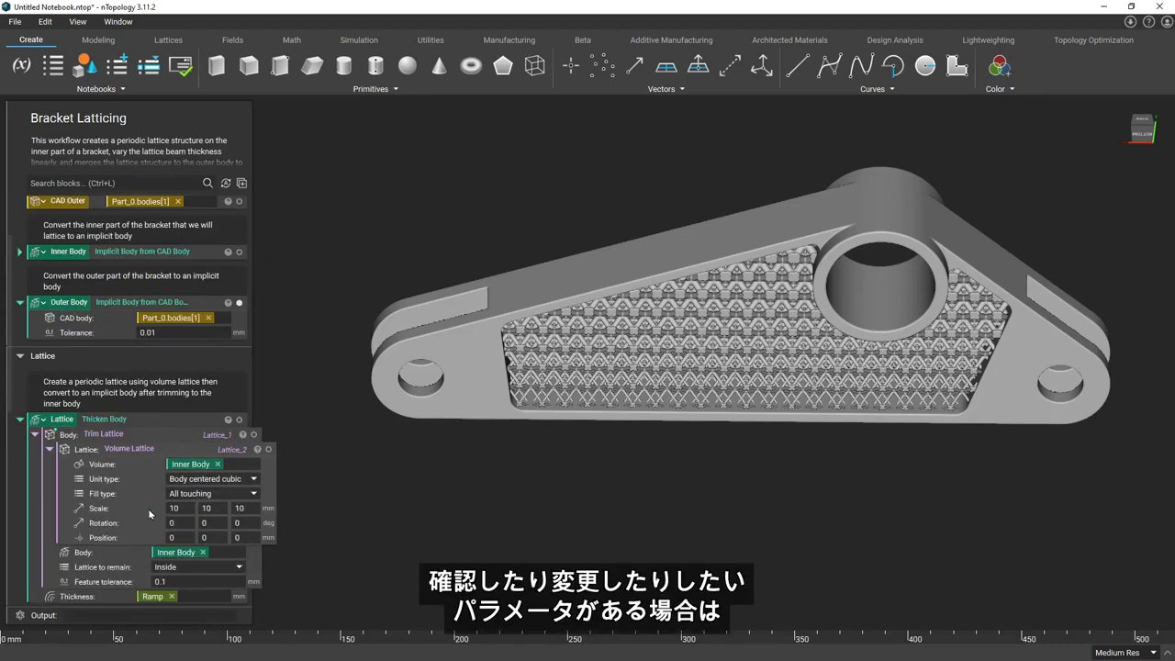
scroll(136, 502, "down", 2)
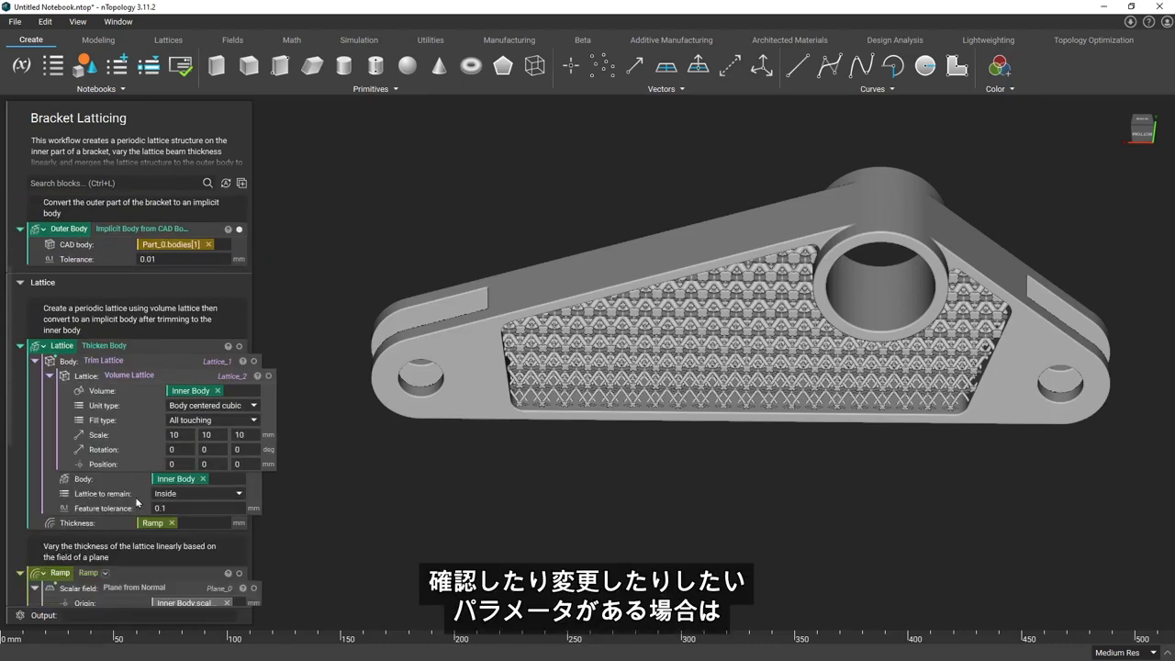
right_click(136, 410)
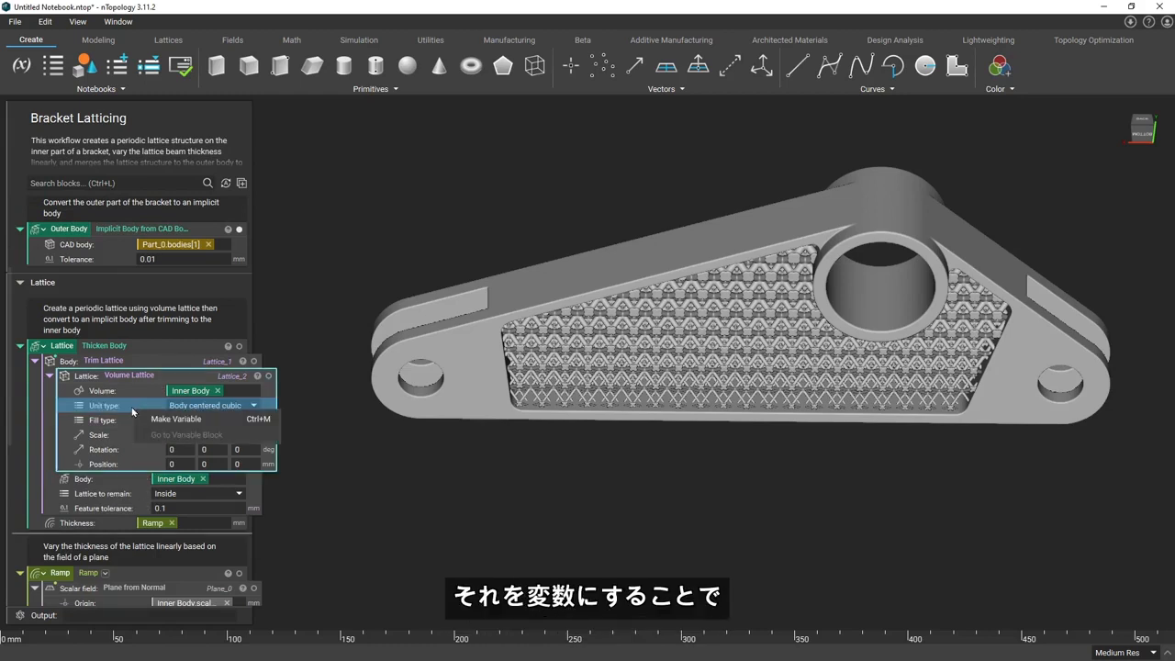
left_click(147, 419)
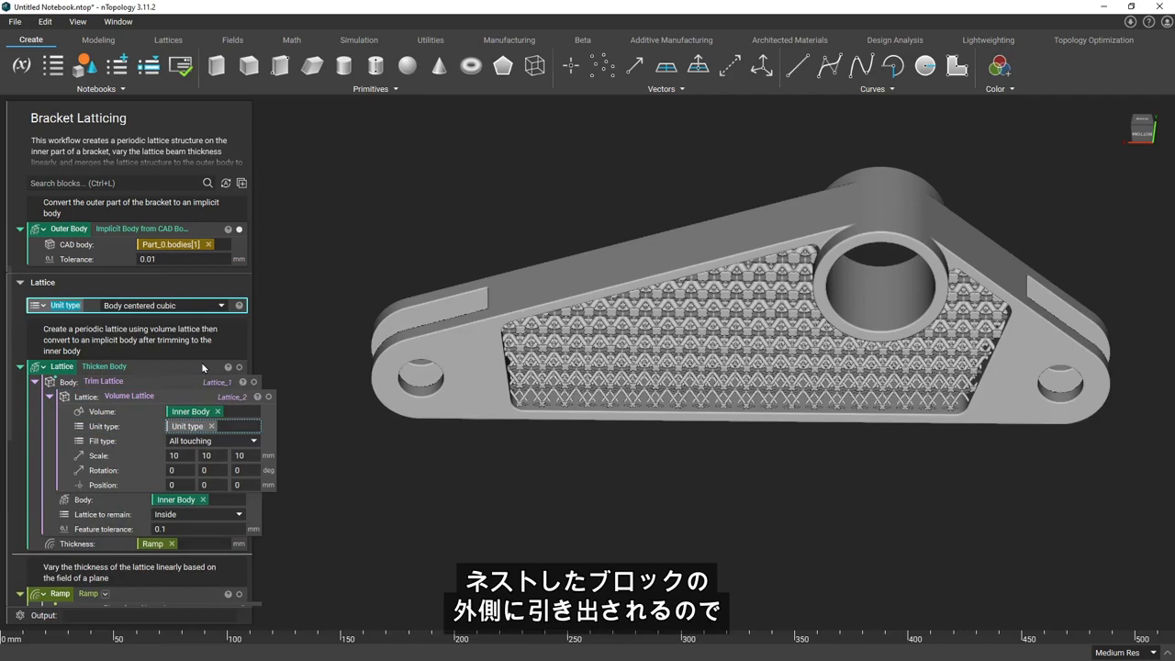
type("Lattice Type")
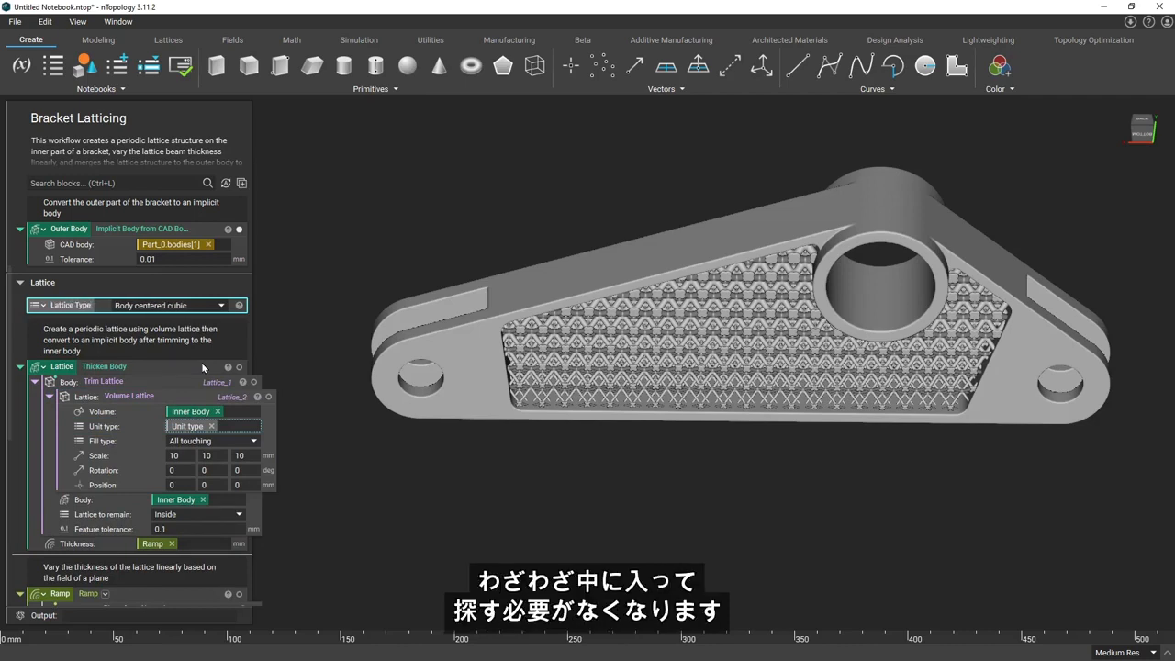
key("Return")
Add the comment "Change the lattice unit cell type here" above the Lattice Type variable
left_click(20, 296)
type("Change the lattice un")
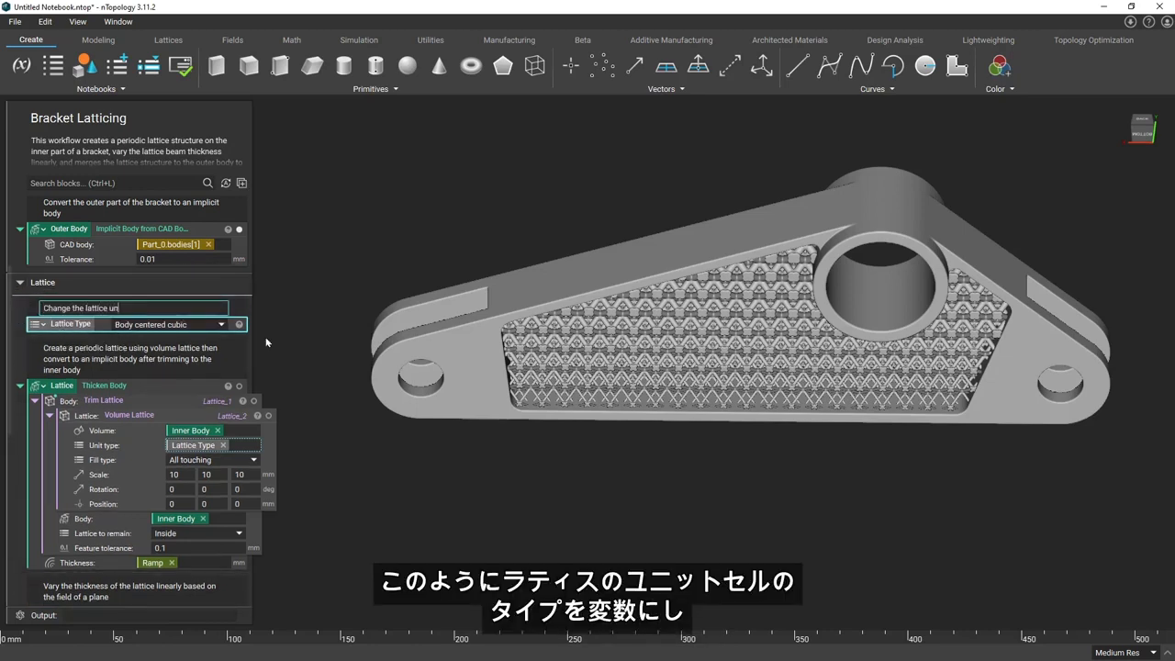
type("it cell type here")
key("Return")
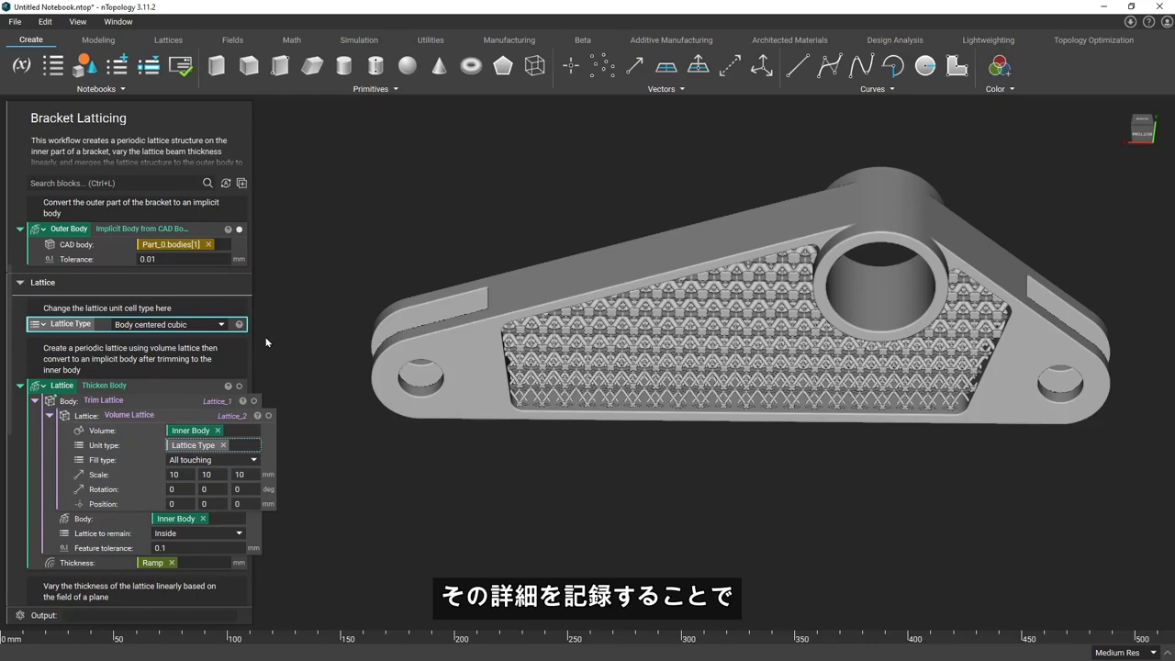
Try the Diamond unit cell in the Lattice Type variable, inspect the bracket, and restore Body centered cubic
left_click(221, 324)
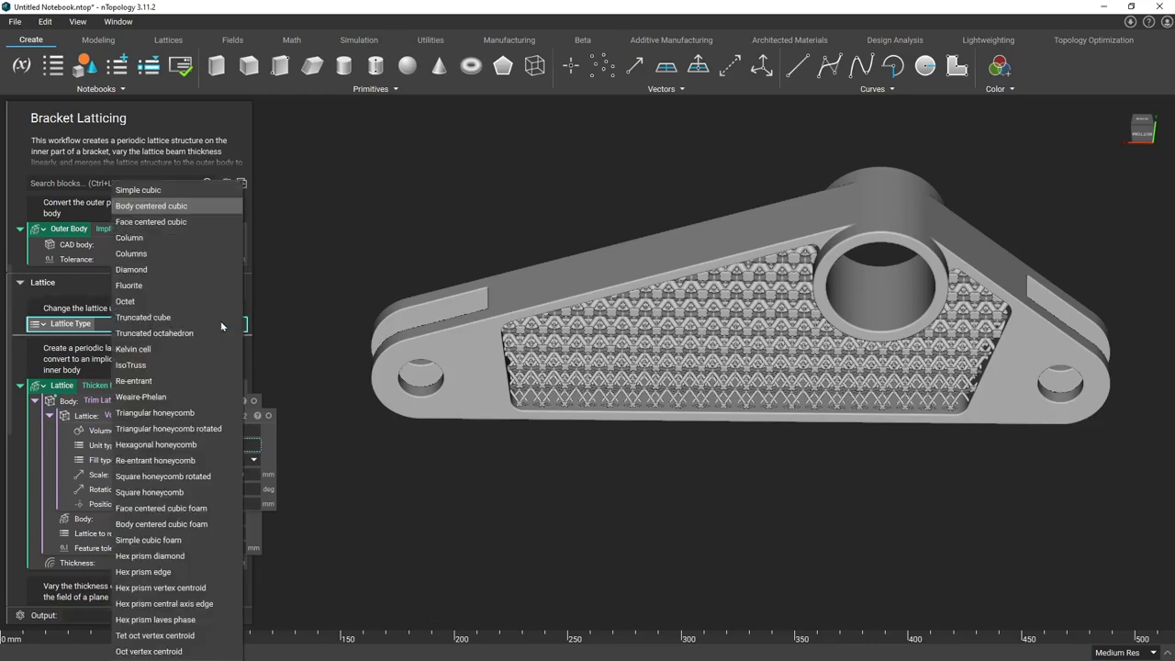
left_click(212, 269)
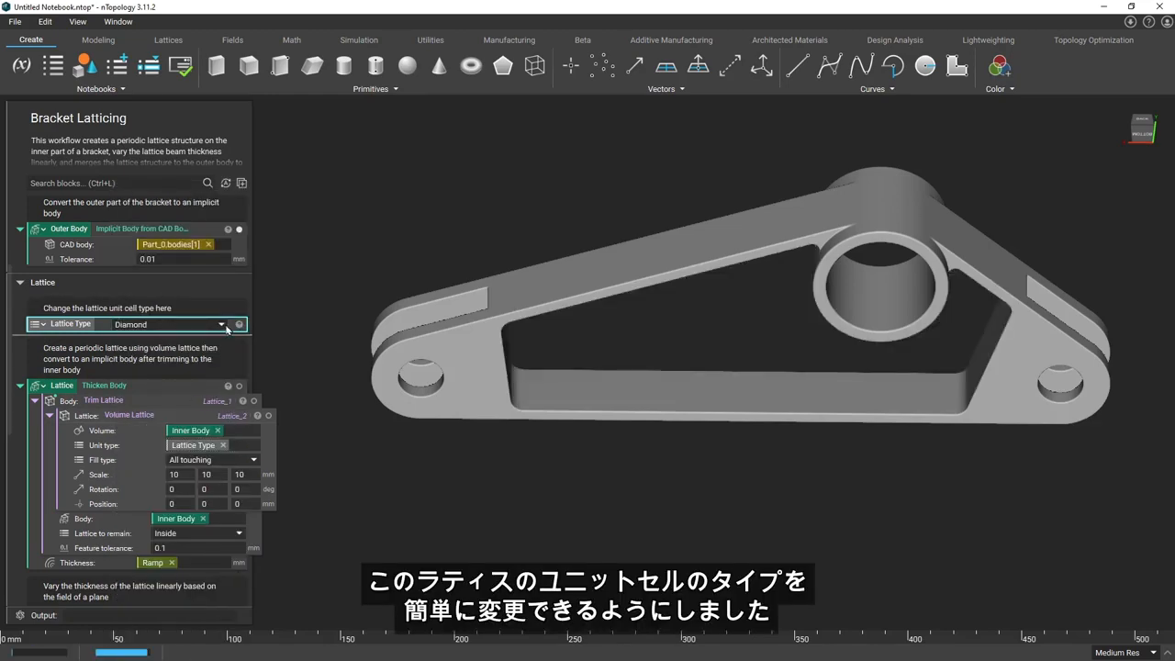
right_click_drag(362, 337, 362, 295)
left_click(184, 324)
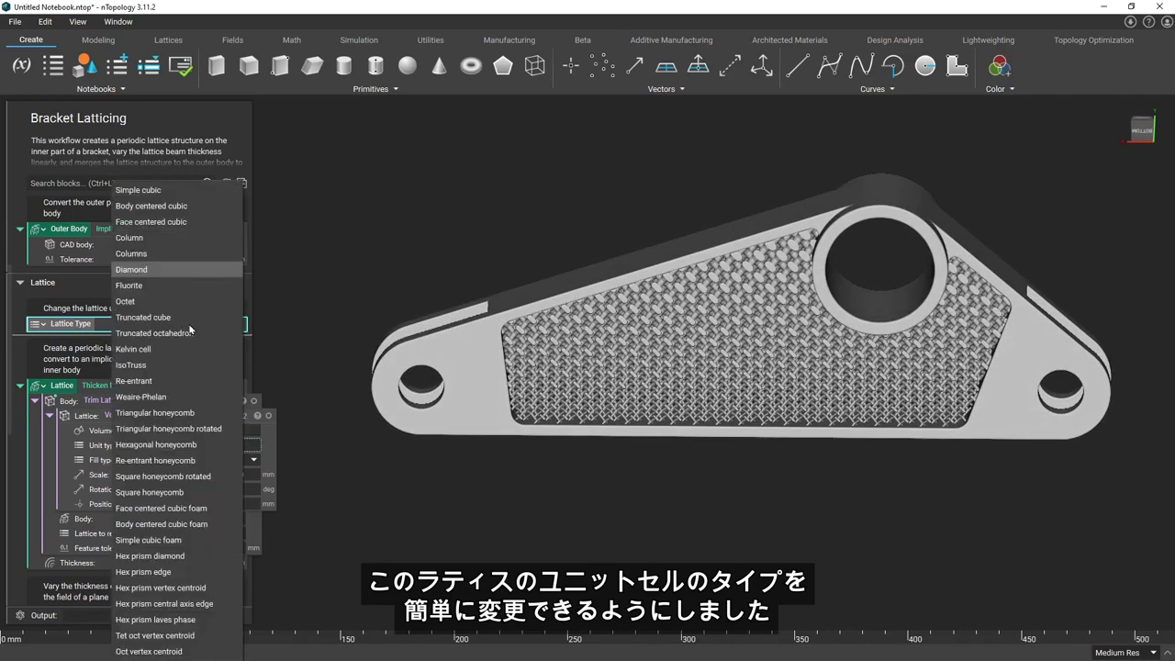
left_click(183, 169)
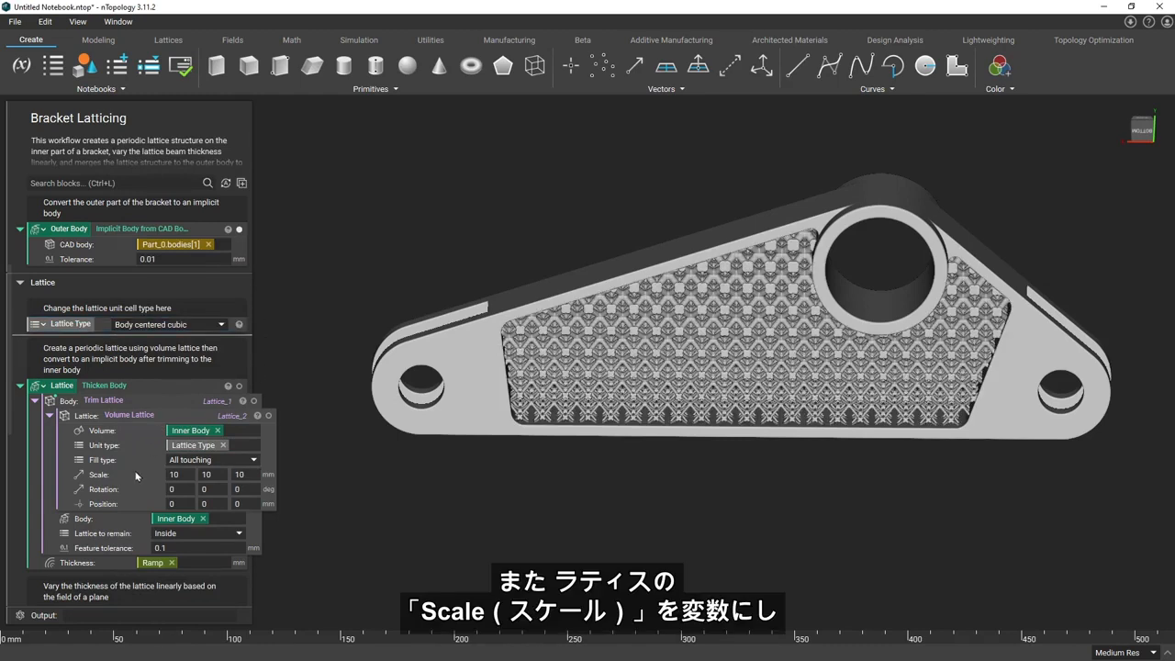
Make the Volume Lattice's scale a variable named "Lattice Size"
right_click(133, 476)
left_click(176, 487)
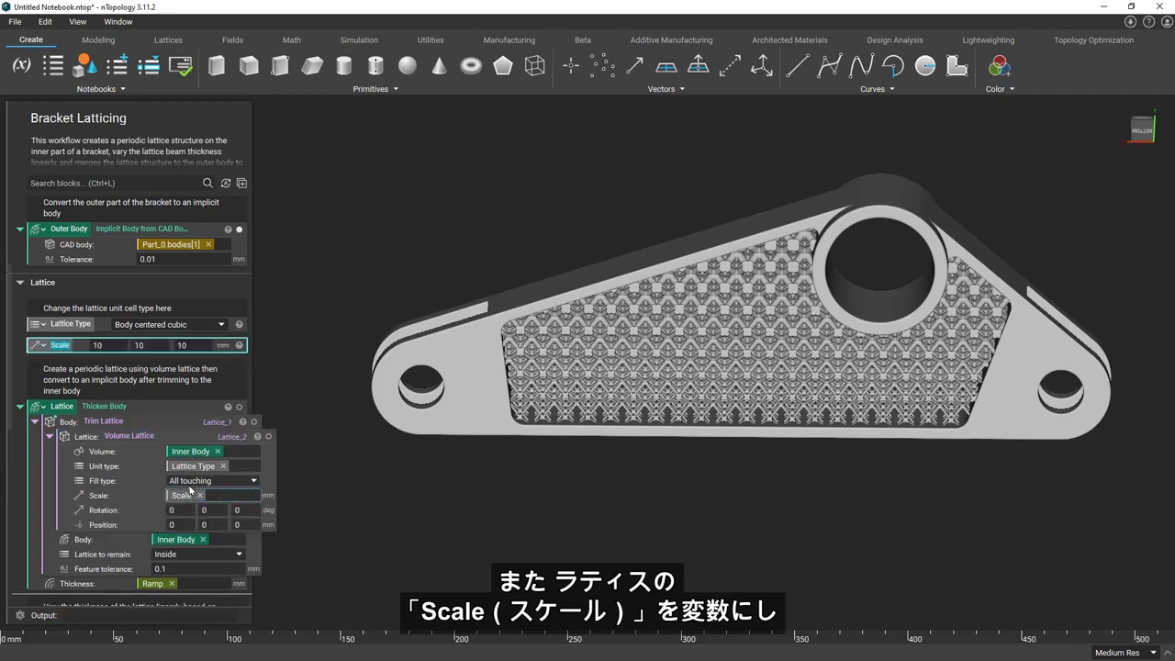
type("L")
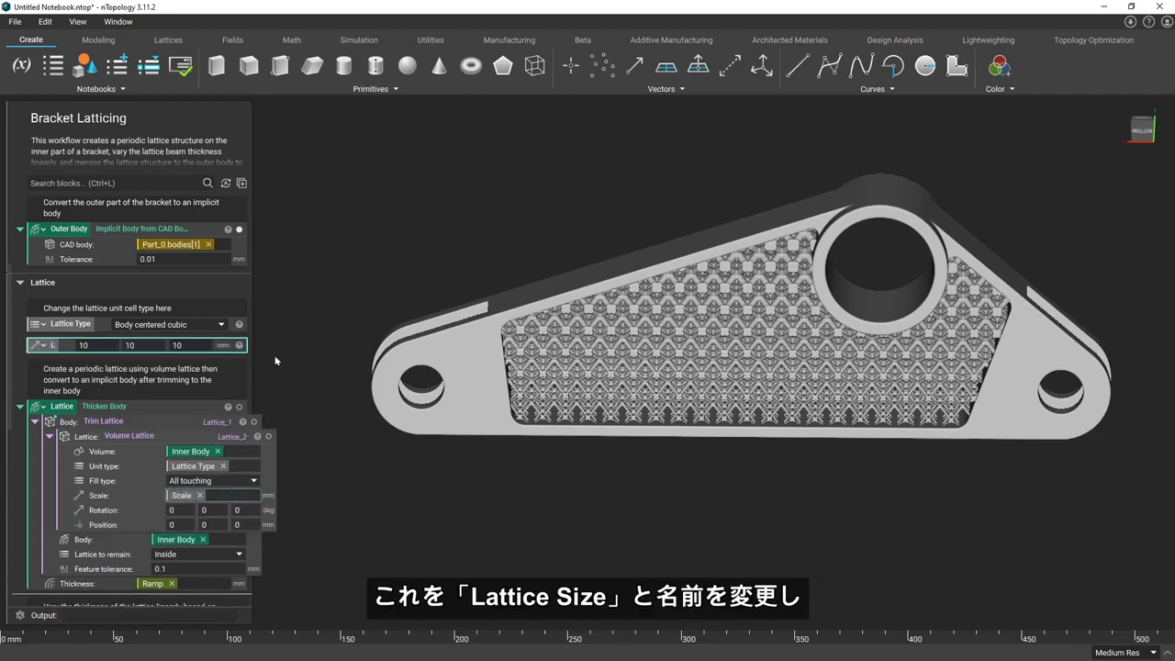
type("attice Size")
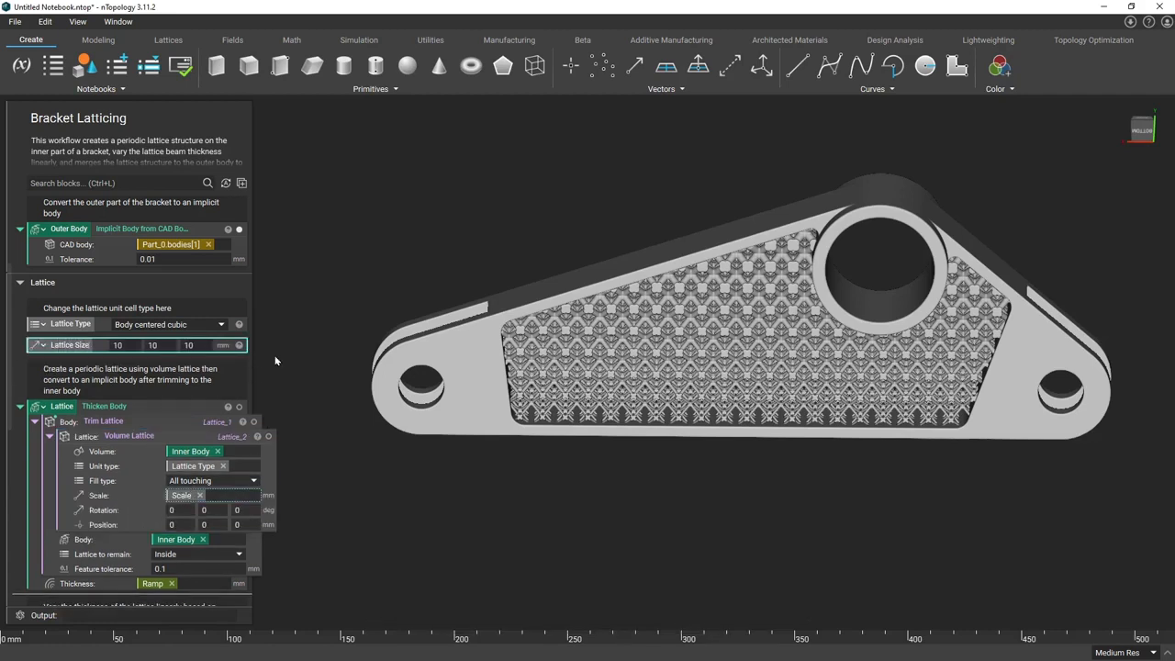
key("Return")
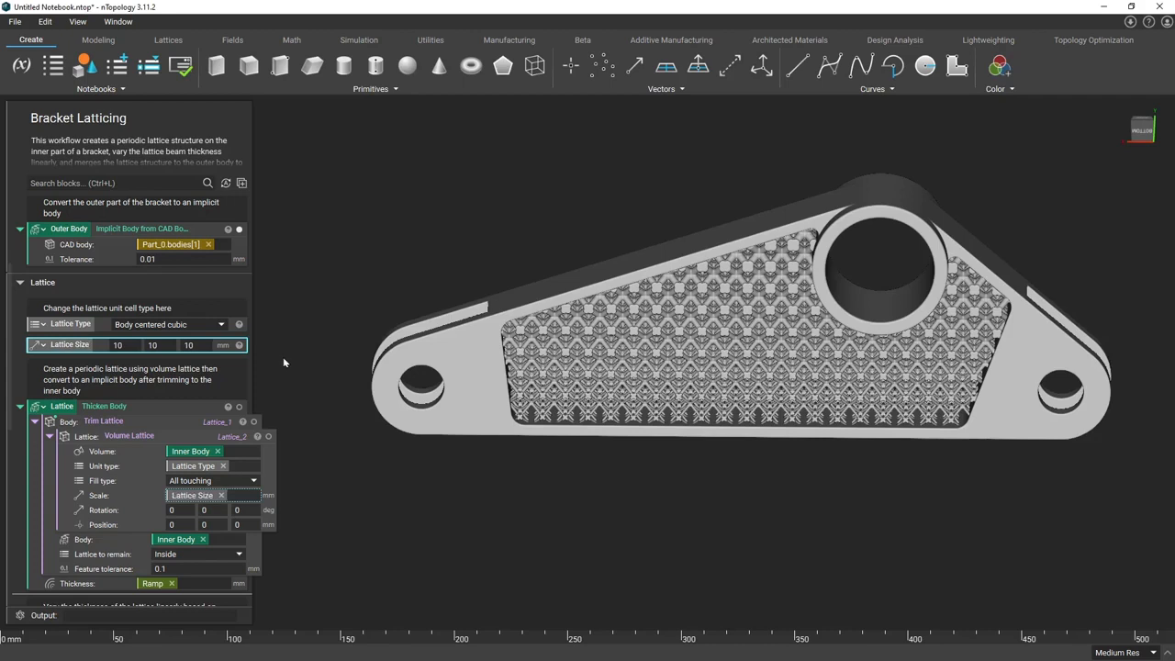
Add the comment "Change the size of the lattice unit cell here" above the Lattice Size variable
left_click(19, 335)
type("Change the size of")
type("cell here")
key("Return")
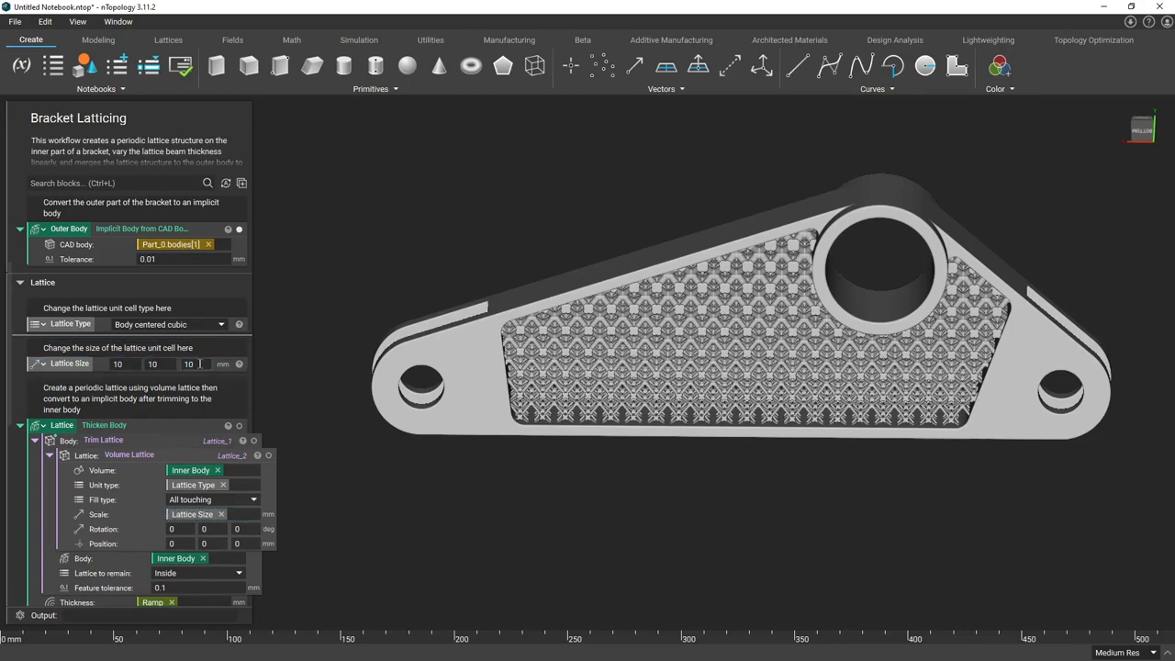
Collapse the Lattice, Ramp, Trimmed Lattice, Final Part and Outer Body blocks
scroll(55, 367, "down", 2)
left_click(20, 352)
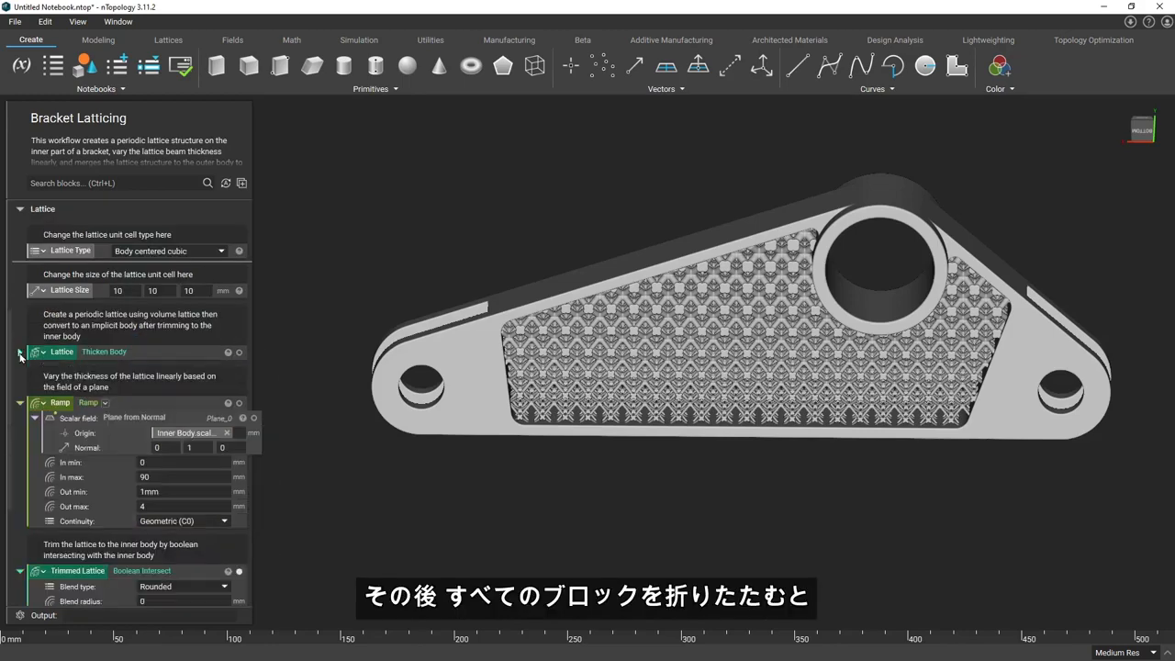
left_click(21, 404)
left_click(20, 454)
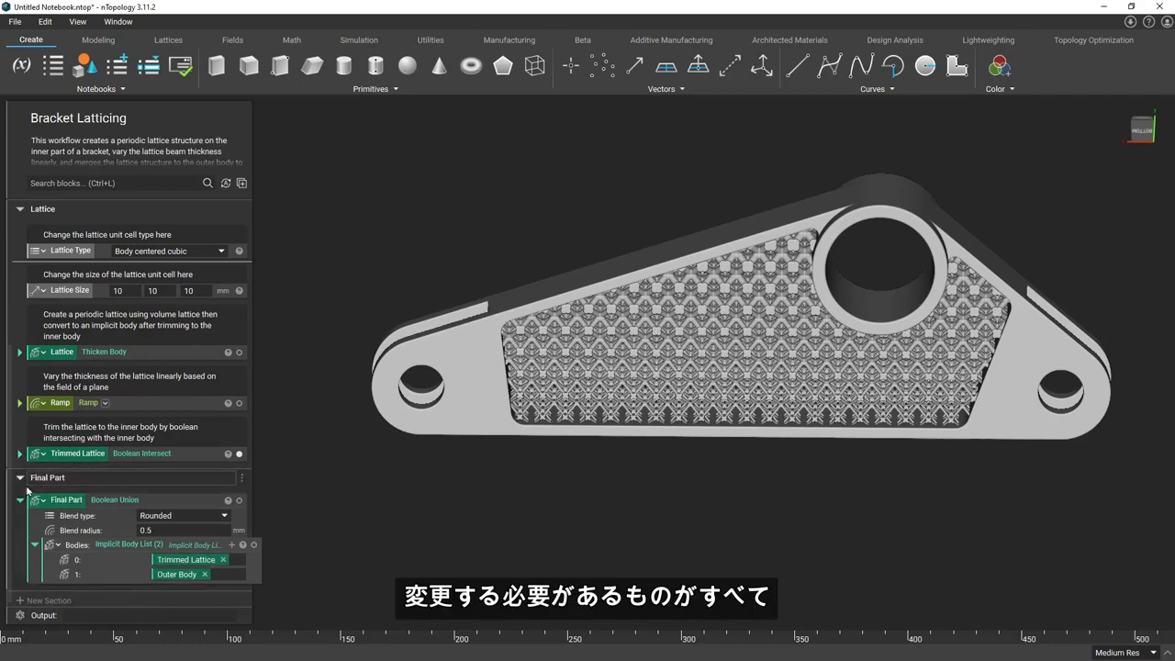
left_click(21, 500)
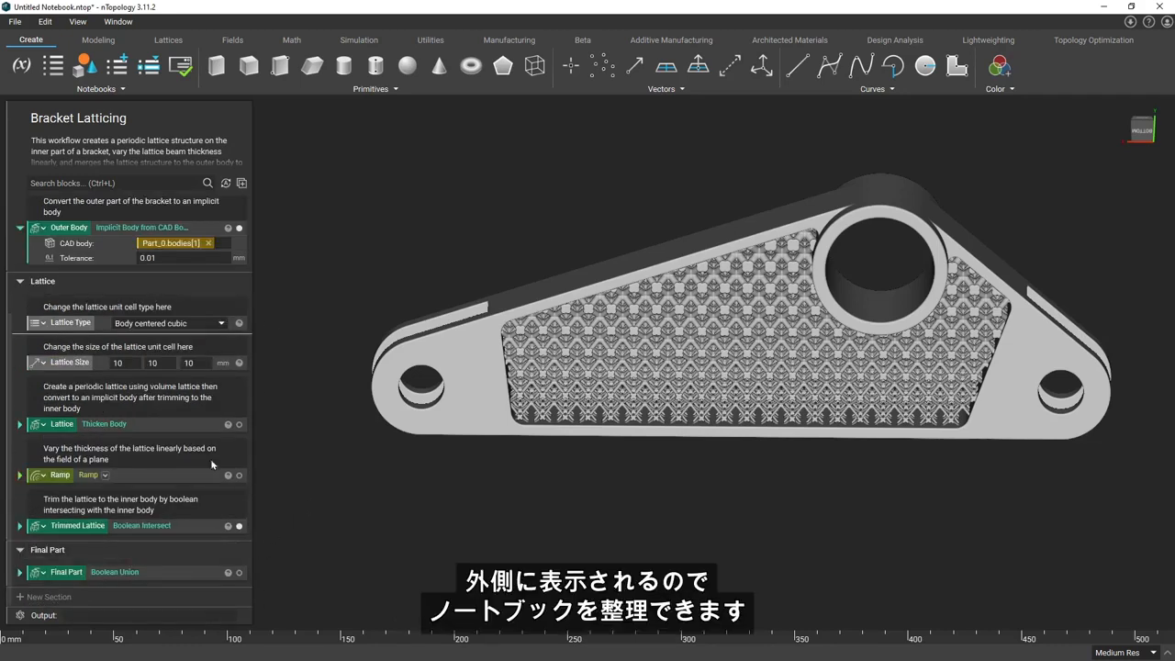
scroll(33, 298, "up", 1)
left_click(20, 300)
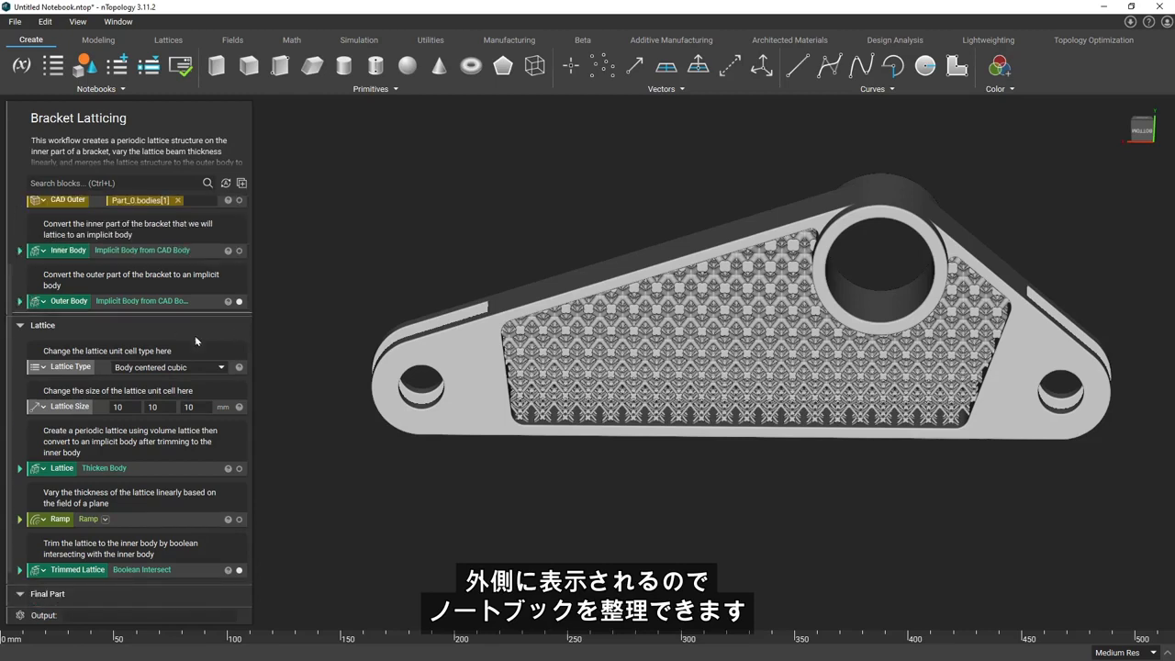
scroll(37, 303, "up", 1)
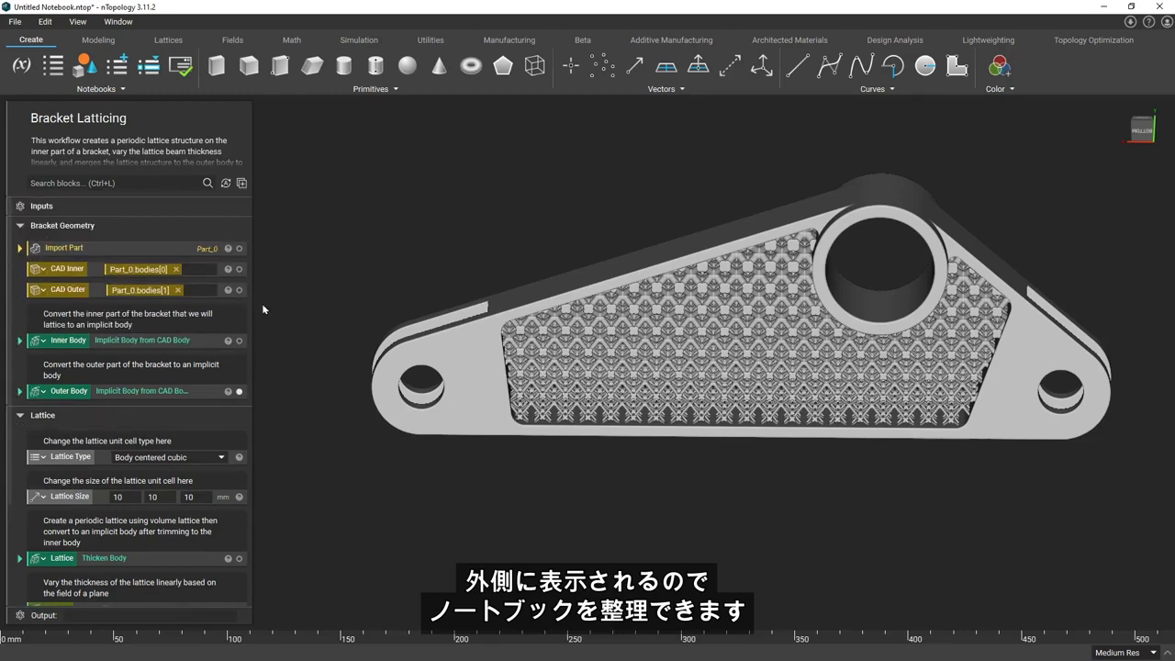
scroll(244, 309, "down", 2)
scroll(246, 319, "down", 1)
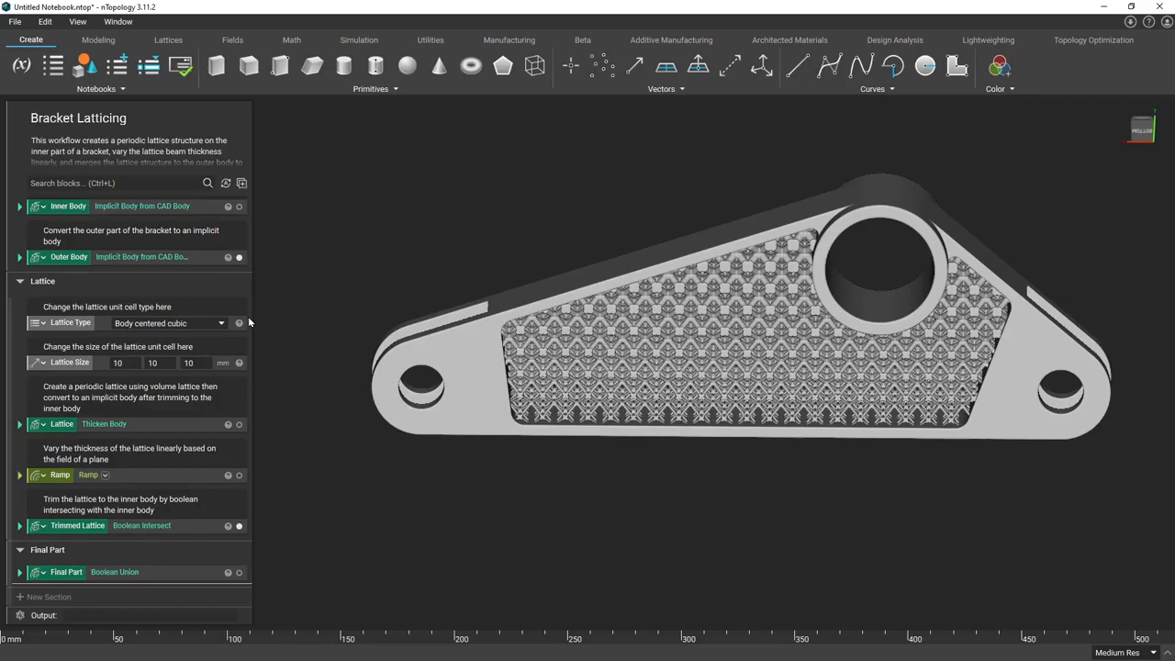